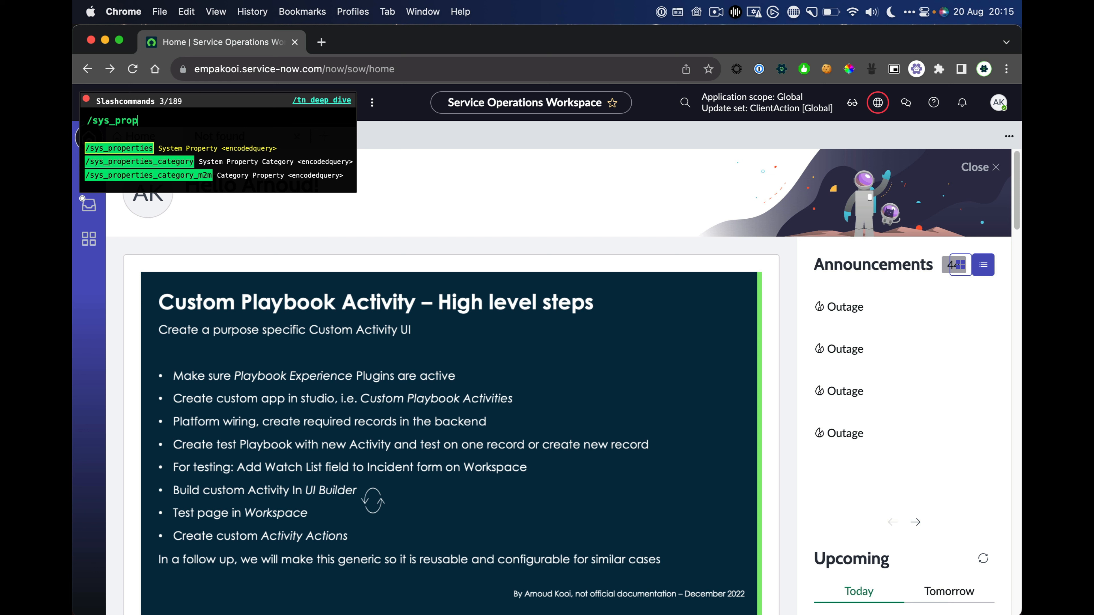
Open the System Properties list in a new browser tab with the /sys_properties slash command, and close that tab
{"action": "key", "text": "Down"}
{"action": "key", "text": "Down"}
{"action": "key", "text": "Up"}
{"action": "key", "text": "Up"}
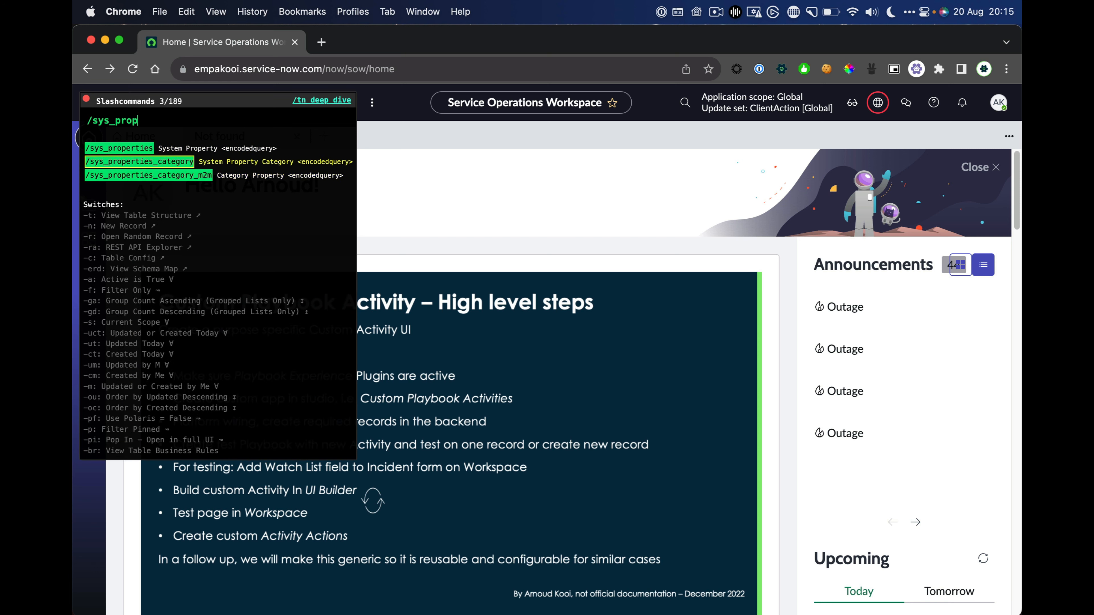
{"action": "key", "text": "Tab"}
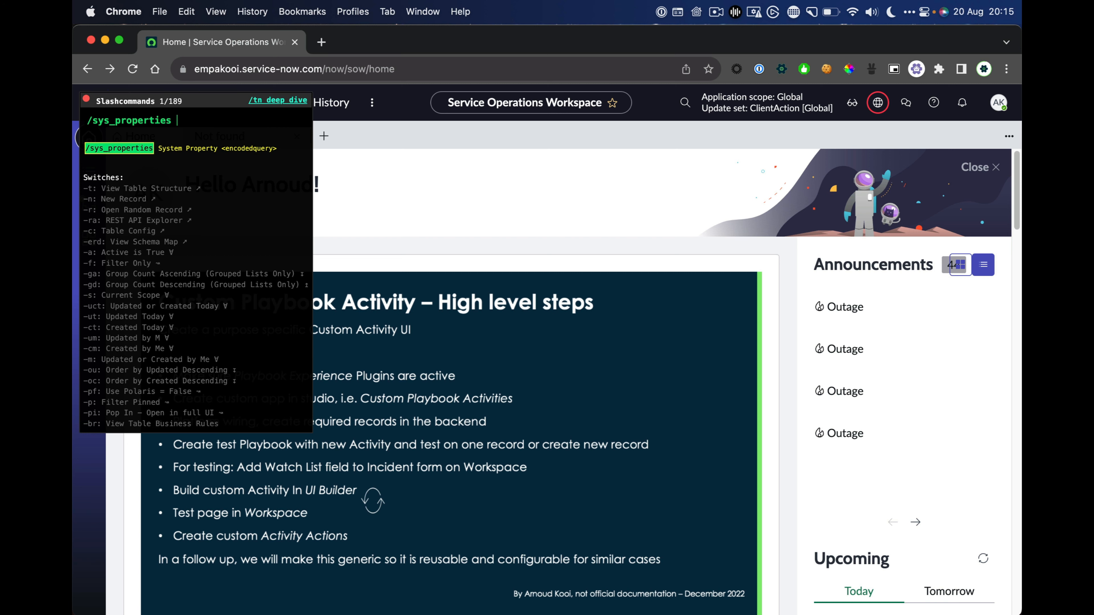
{"action": "key", "text": "Return"}
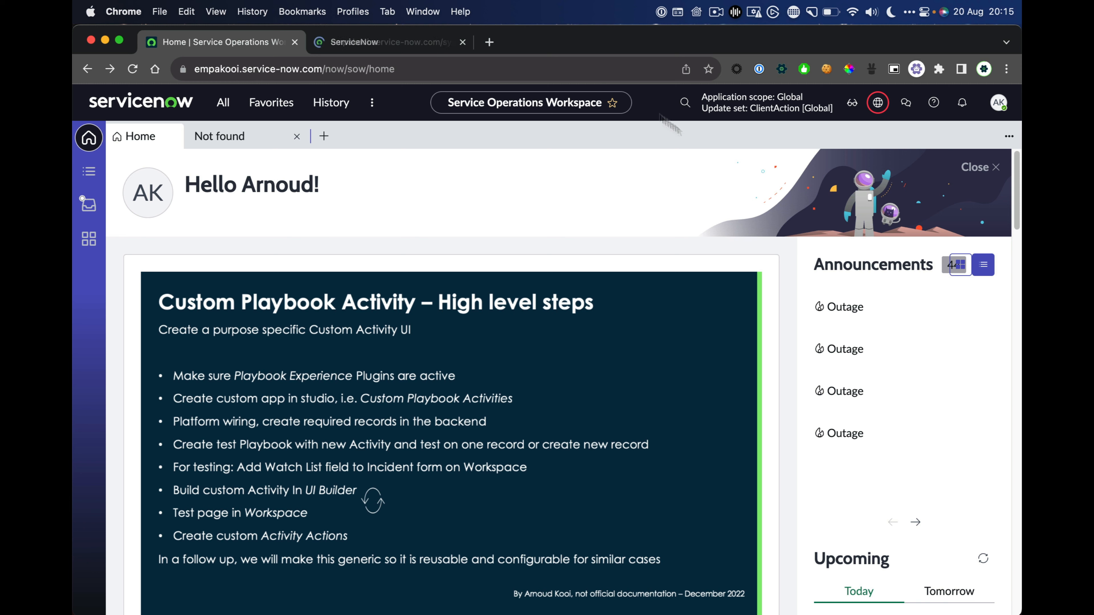
{"action": "left_click", "coordinate": [432, 45]}
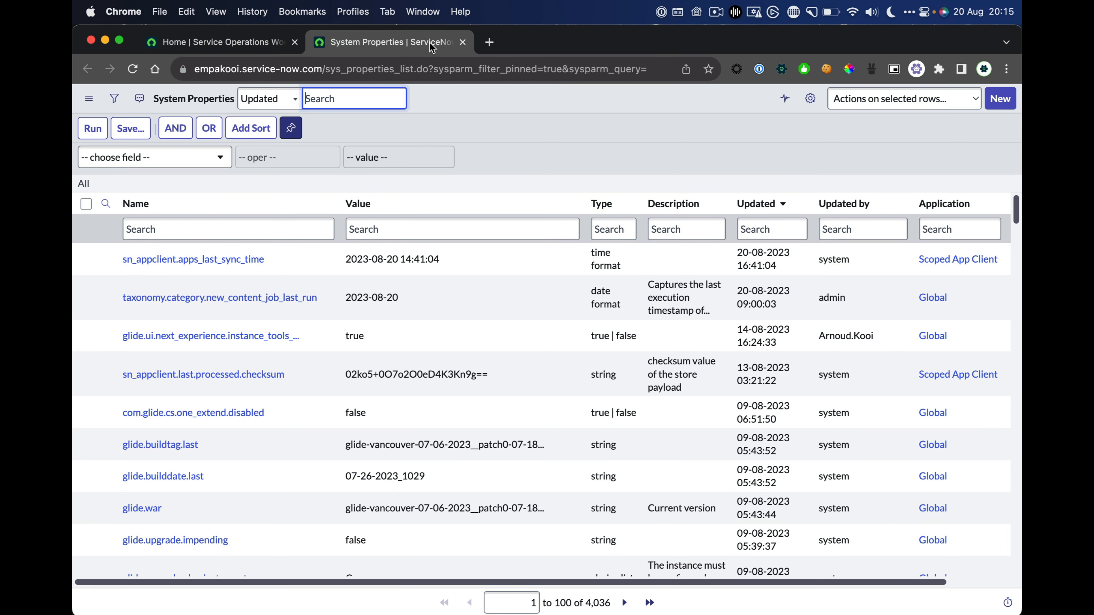
{"action": "left_click", "coordinate": [461, 42]}
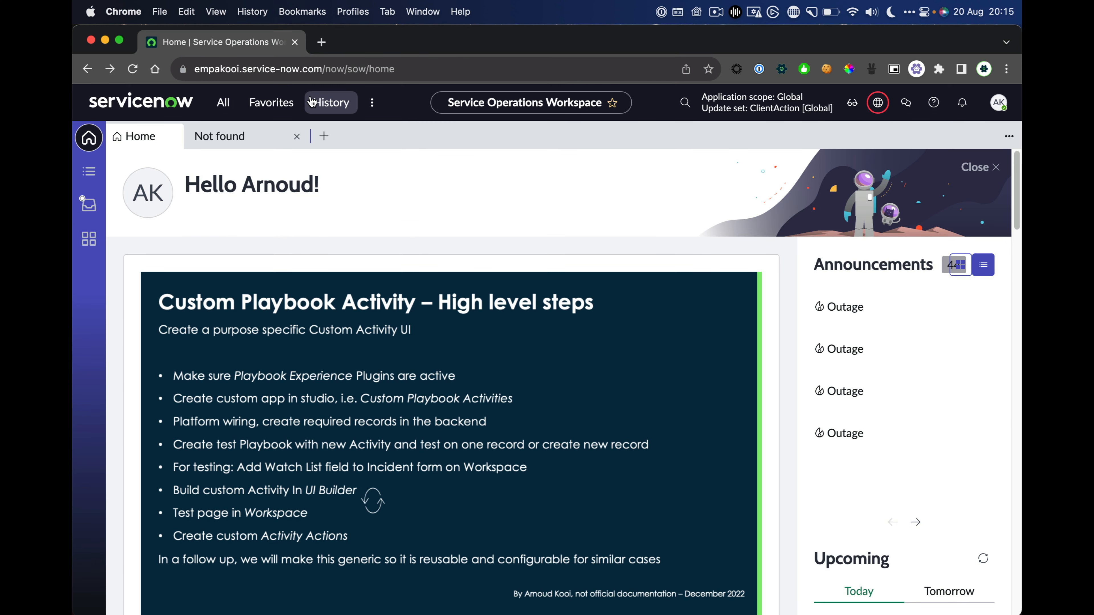
Open the System Properties list within the current ServiceNow tab using the /sys_properties slash command
{"action": "key", "text": "slash"}
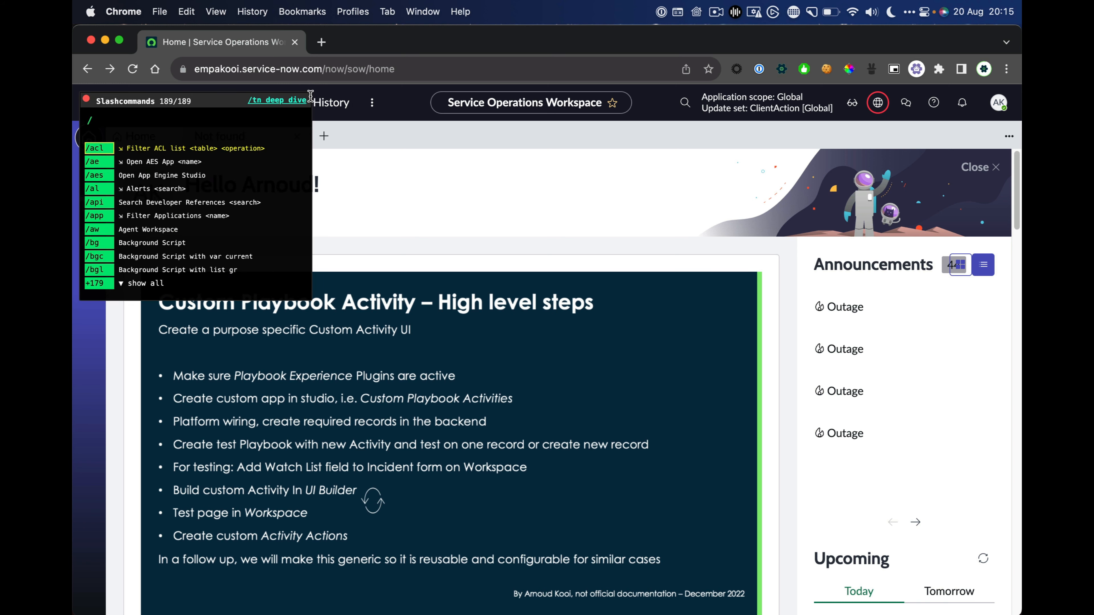
{"action": "type", "text": "sys"}
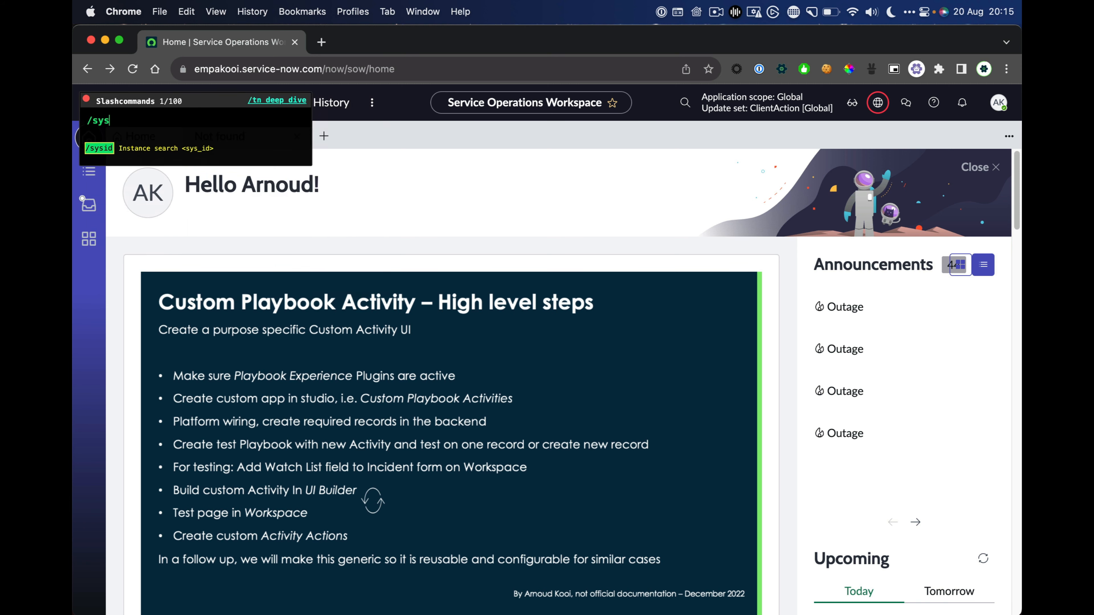
{"action": "type", "text": "_prop"}
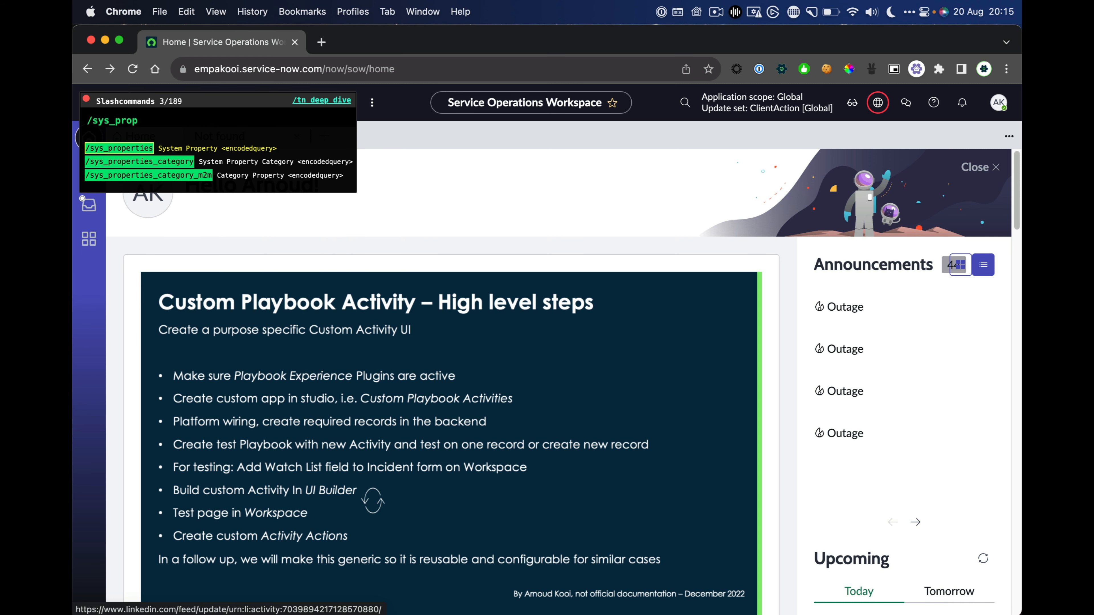
{"action": "key", "text": "Tab"}
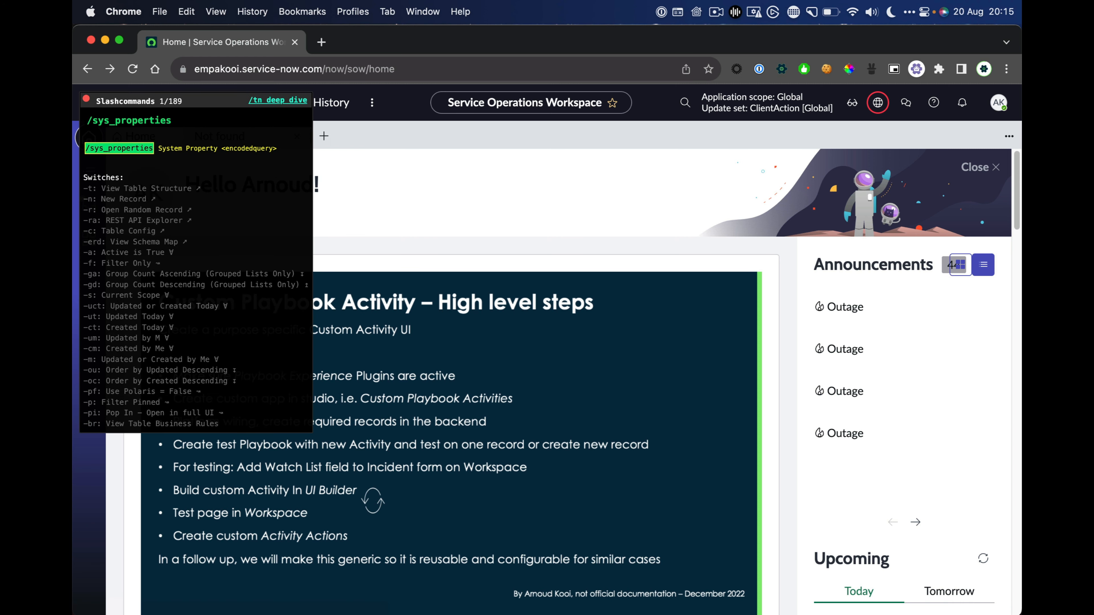
{"action": "key", "text": "Return"}
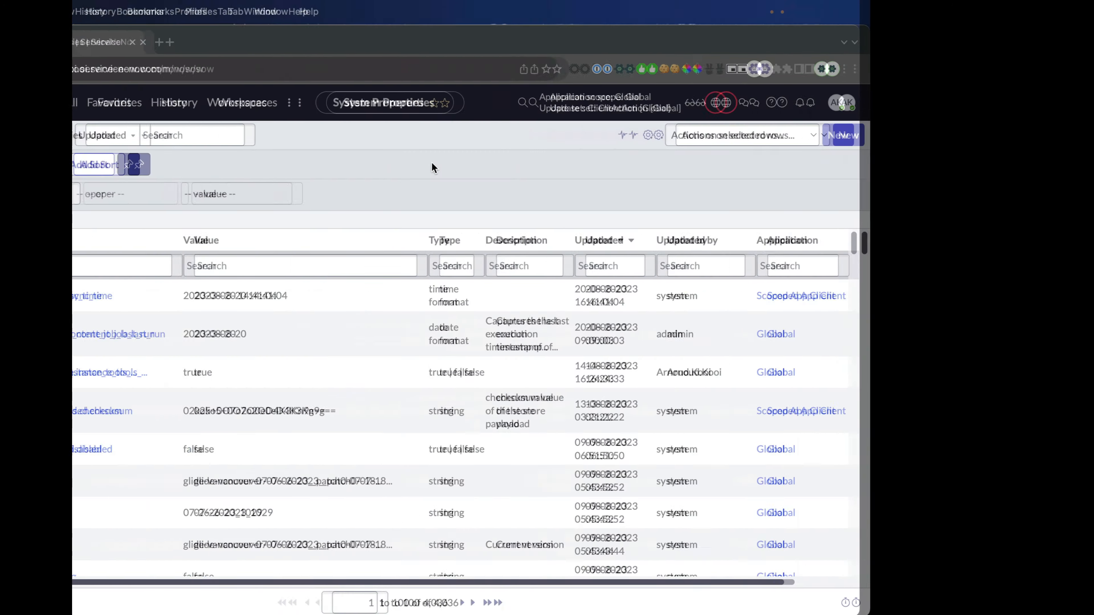
Search for all tables whose names contain xml with the wildcard slash command /xml*
{"action": "type", "text": "/"}
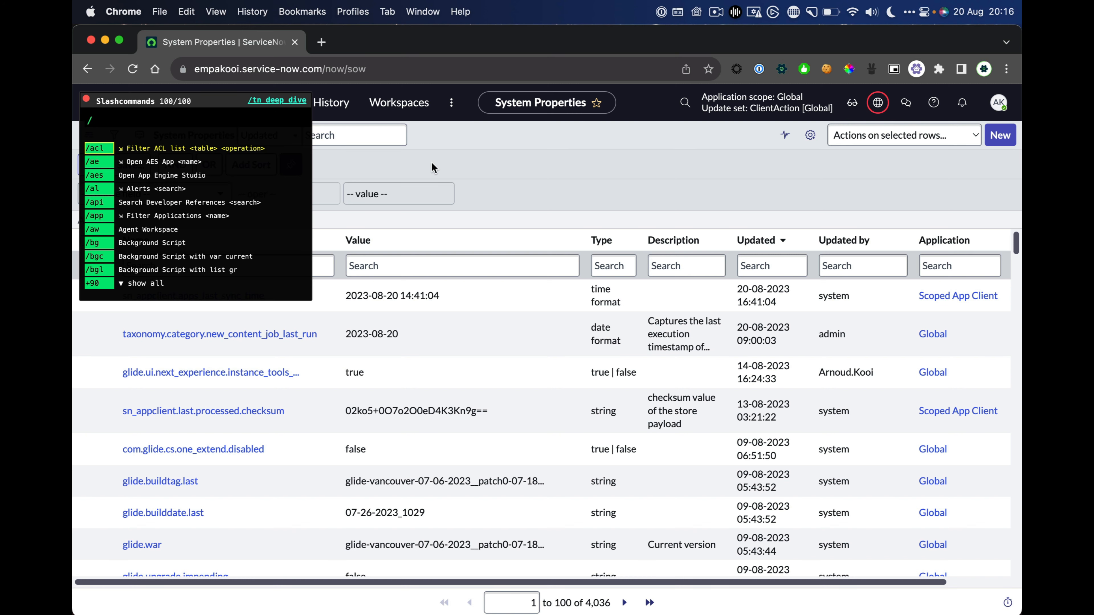
{"action": "type", "text": "xml"}
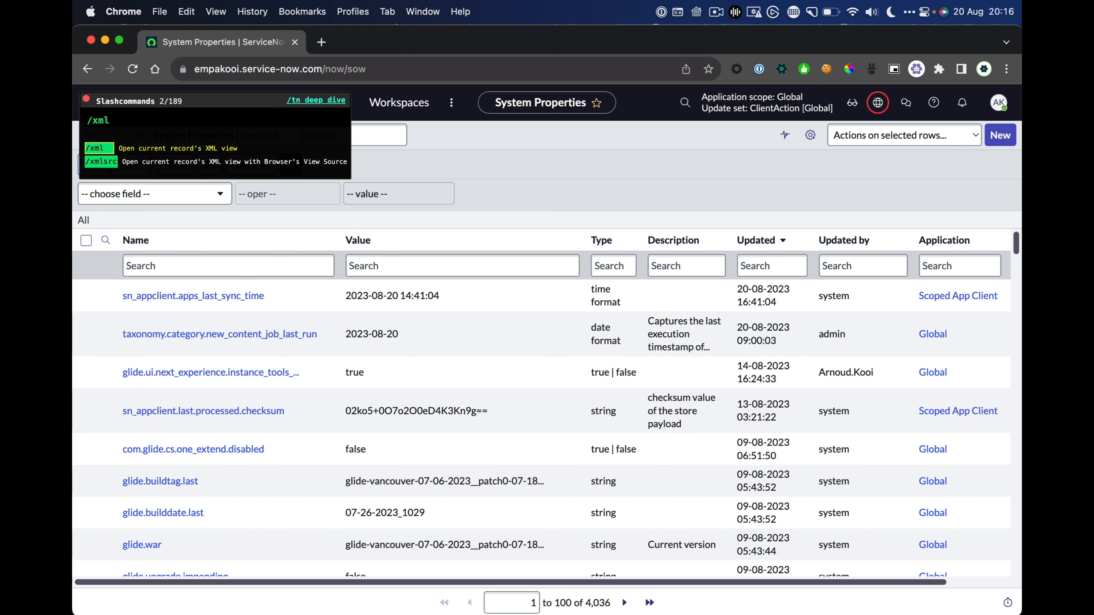
{"action": "type", "text": "*"}
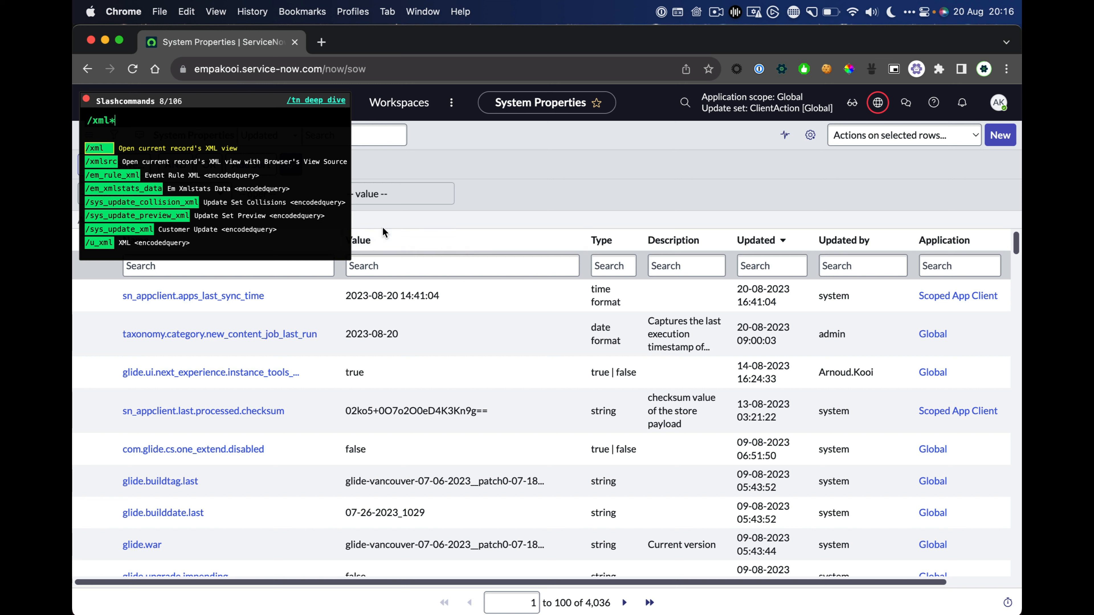
Choose sys_update_xml from the matching tables and open its Customer Updates list
{"action": "key", "text": "Down"}
{"action": "key", "text": "Down"}
{"action": "key", "text": "Down"}
{"action": "key", "text": "Down"}
{"action": "key", "text": "Down"}
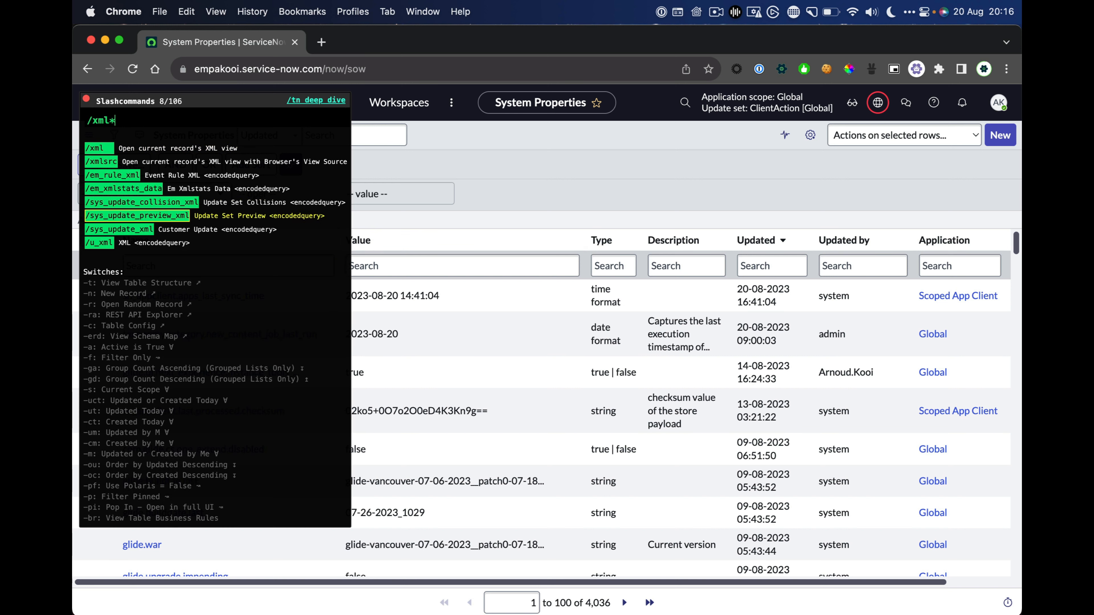
{"action": "key", "text": "Down"}
{"action": "key", "text": "super+l"}
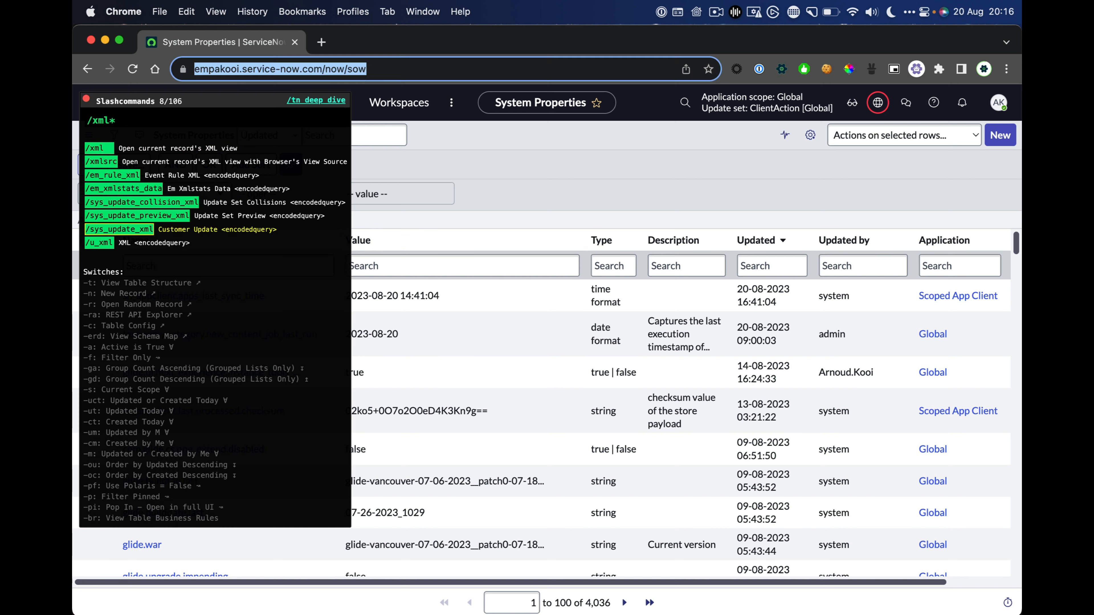
{"action": "left_click", "coordinate": [142, 232]}
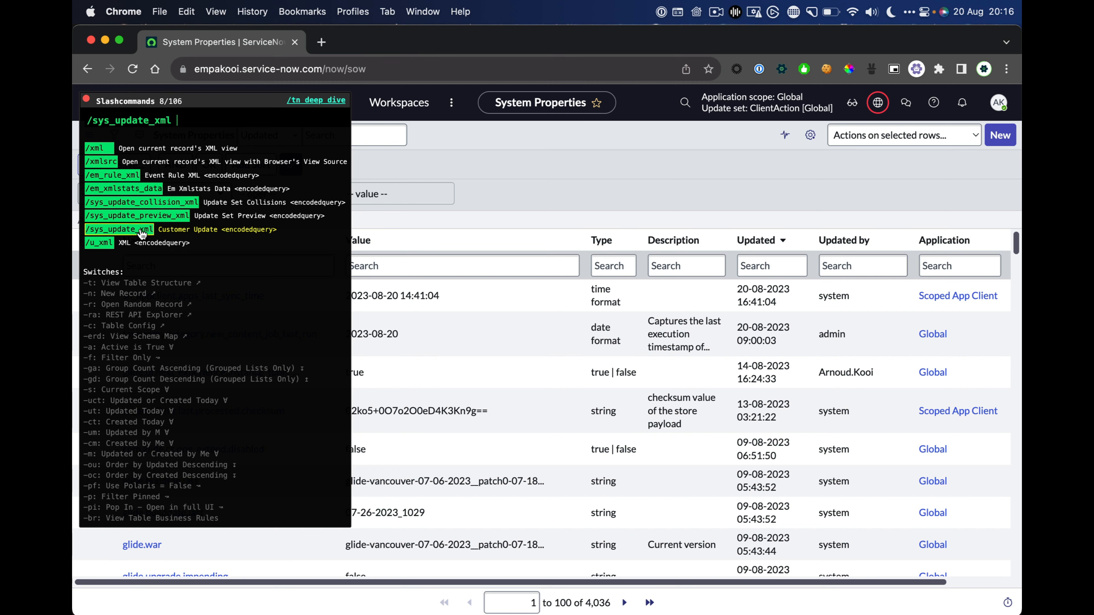
{"action": "key", "text": "Return"}
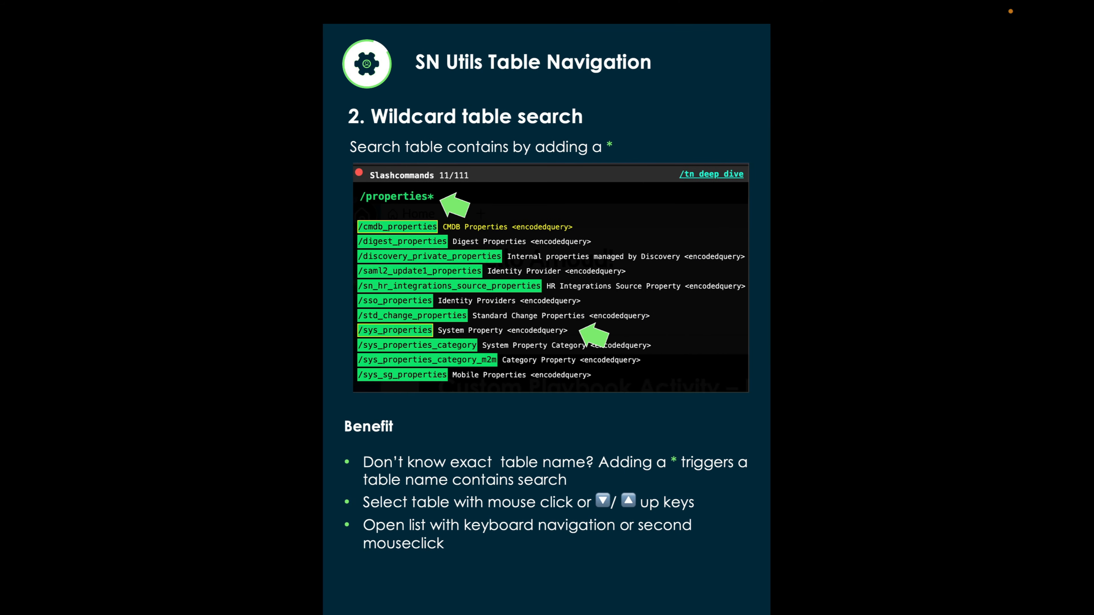
{"action": "left_click", "coordinate": [449, 336]}
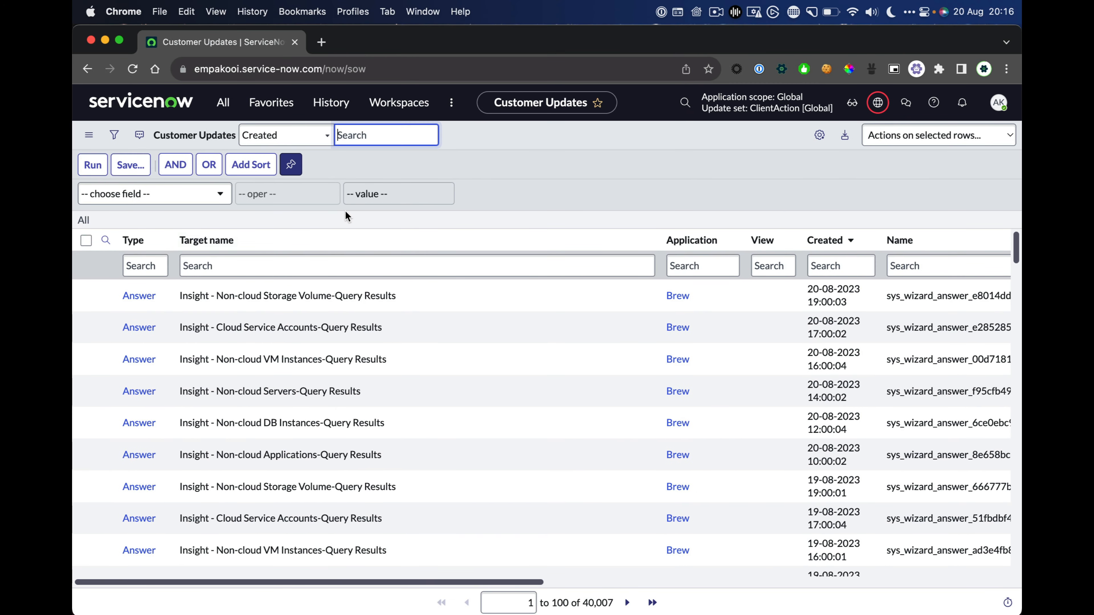
Open the System Properties list with only its filter, using the slash command /sys_properties -f
{"action": "type", "text": "/"}
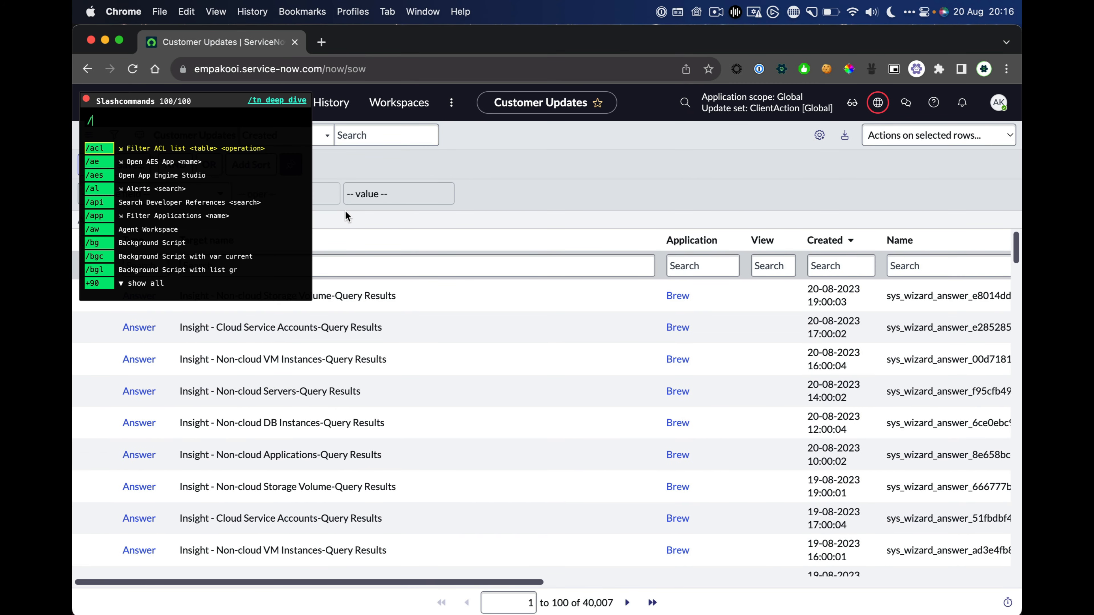
{"action": "type", "text": "sys_"}
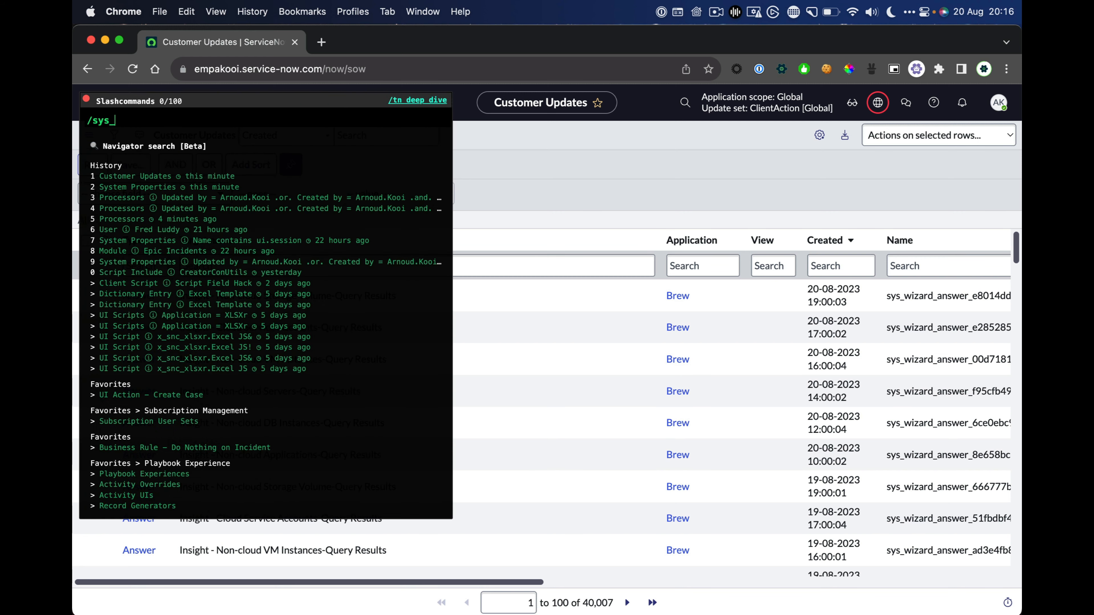
{"action": "type", "text": "prop"}
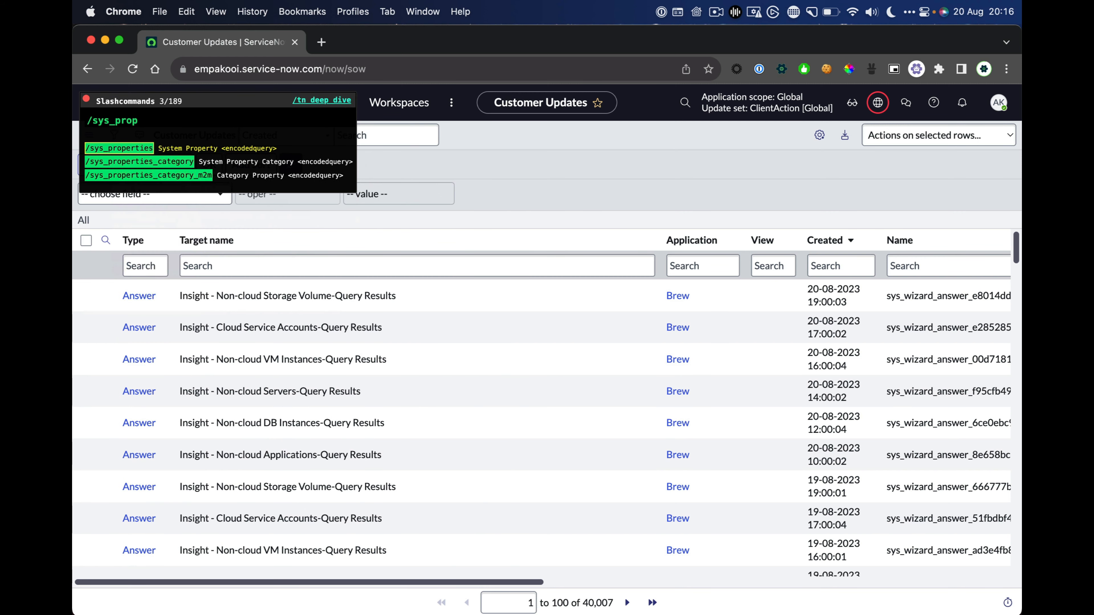
{"action": "key", "text": "Tab"}
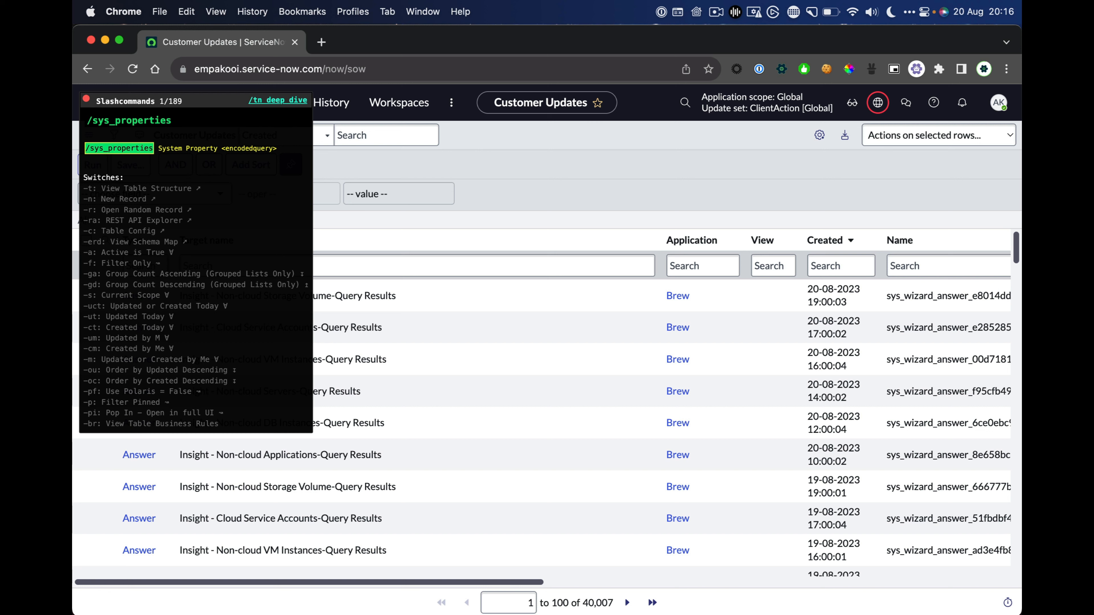
{"action": "type", "text": "-f"}
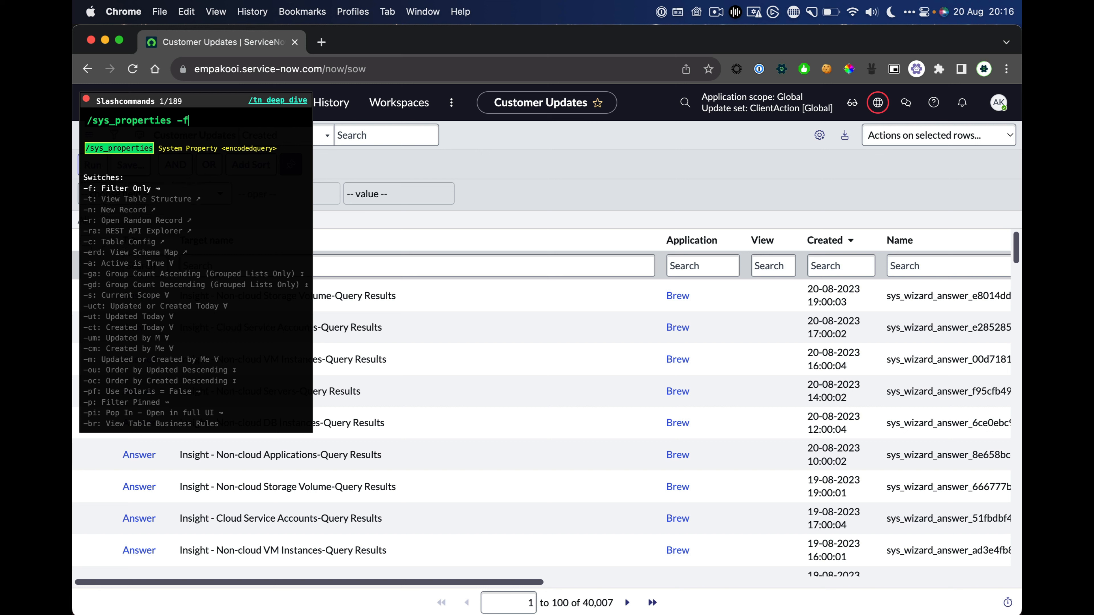
{"action": "key", "text": "Return"}
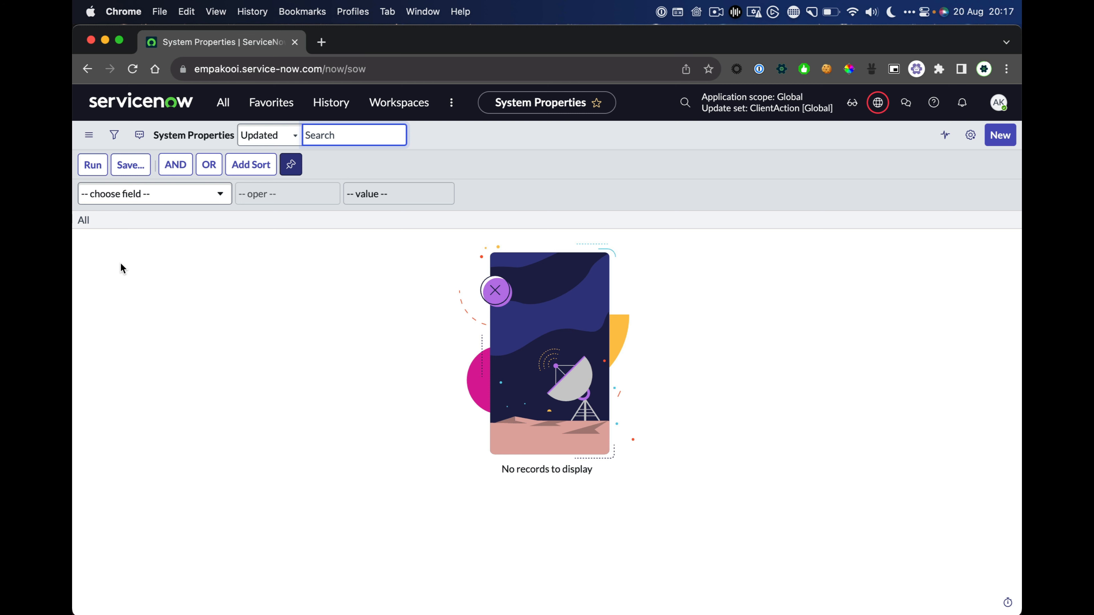
Open the System Properties filter limited to own records in the current scope with the slash command /sys_properties -f -m -s
{"action": "key", "text": "super+slash"}
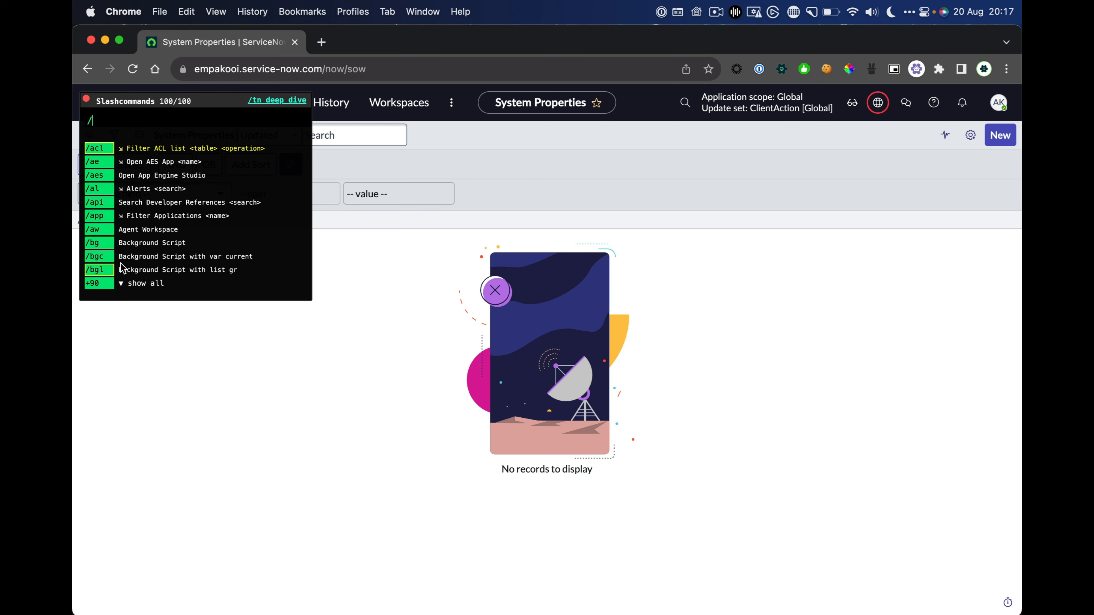
{"action": "type", "text": "sys_prop"}
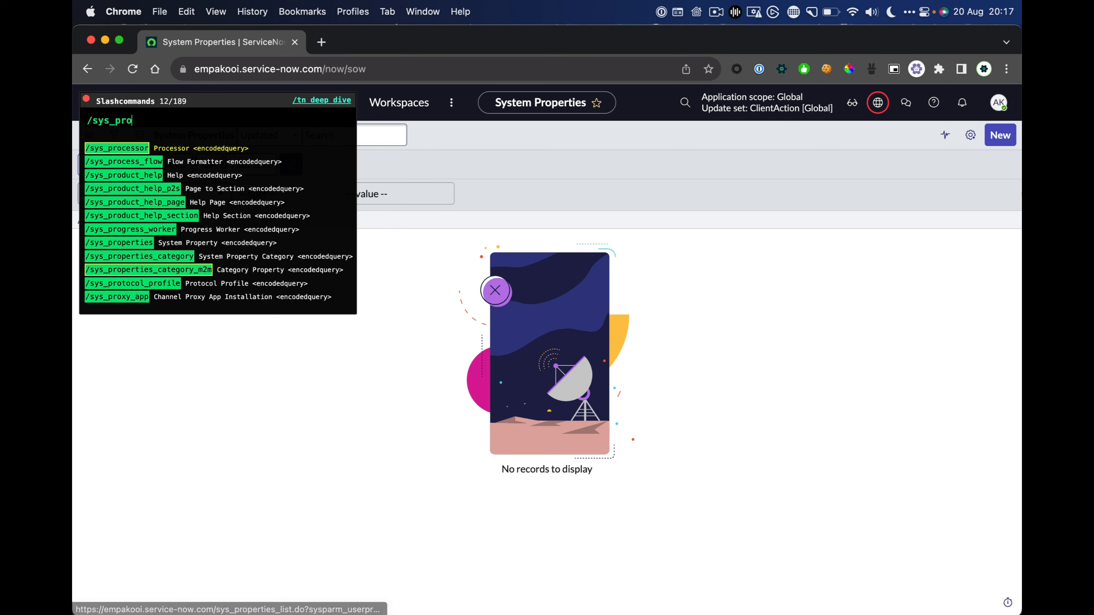
{"action": "key", "text": "Tab"}
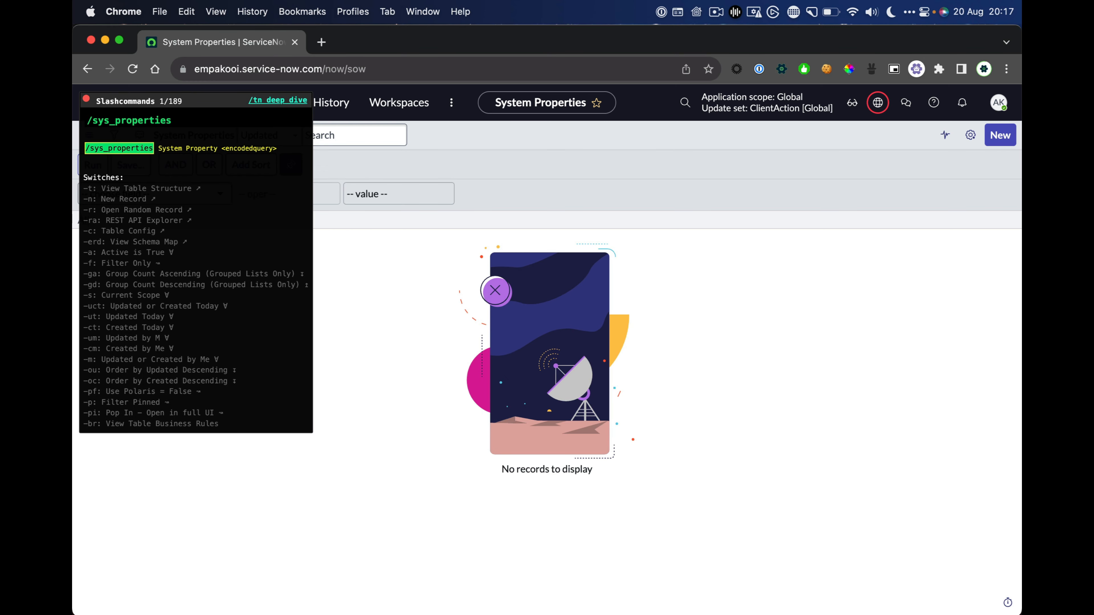
{"action": "type", "text": "-f"}
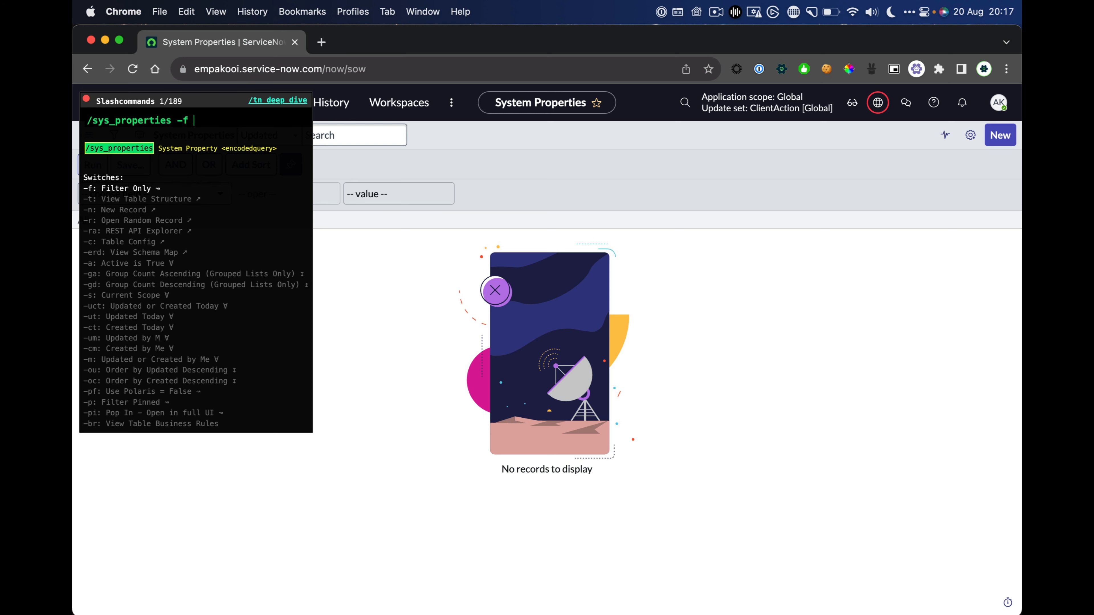
{"action": "type", "text": " -m -s"}
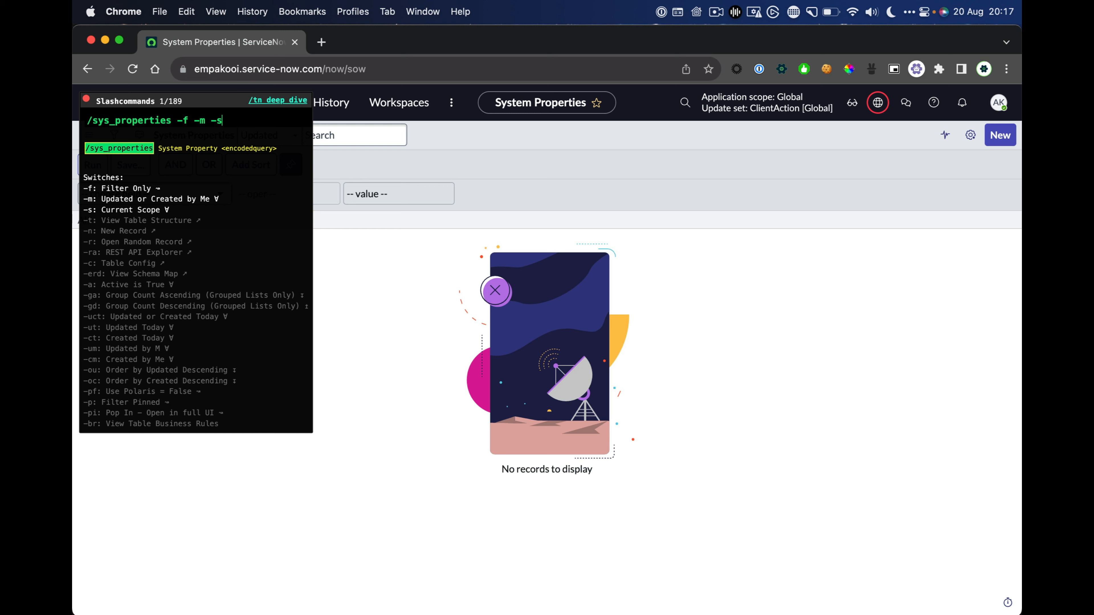
{"action": "key", "text": "Return"}
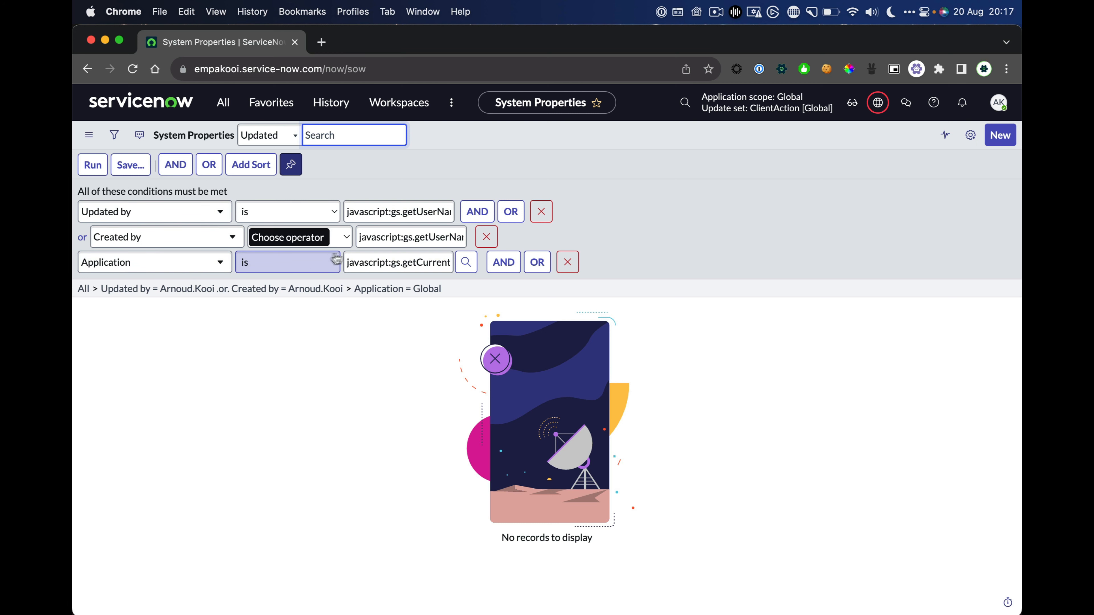
Run the prepared filter on the System Properties list and look through the matching records
{"action": "left_click", "coordinate": [91, 166]}
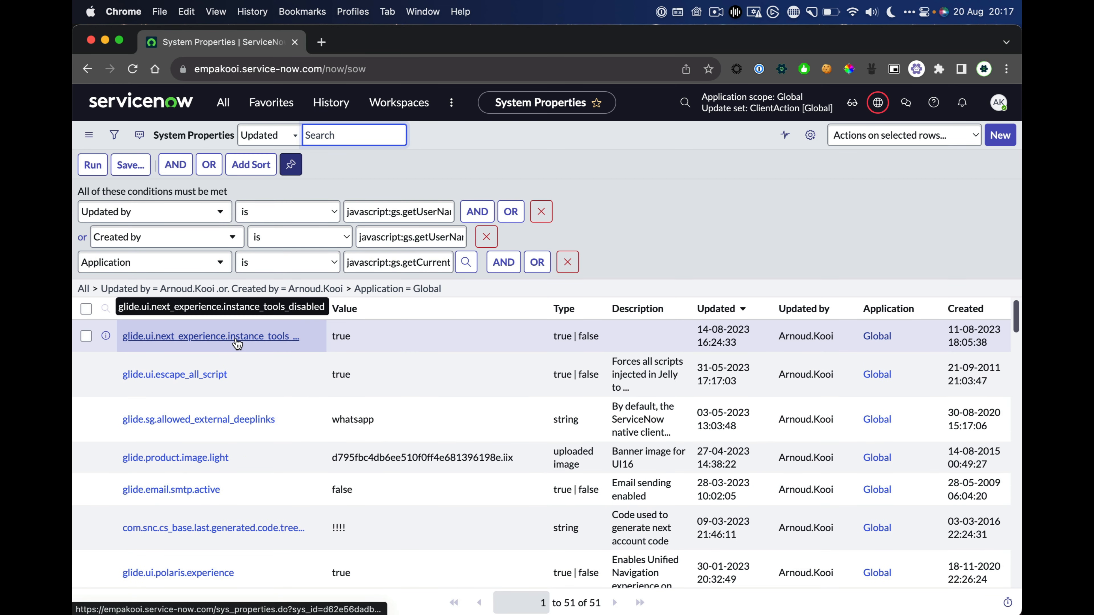
{"action": "scroll", "coordinate": [237, 343], "scroll_direction": "down", "scroll_amount": 3}
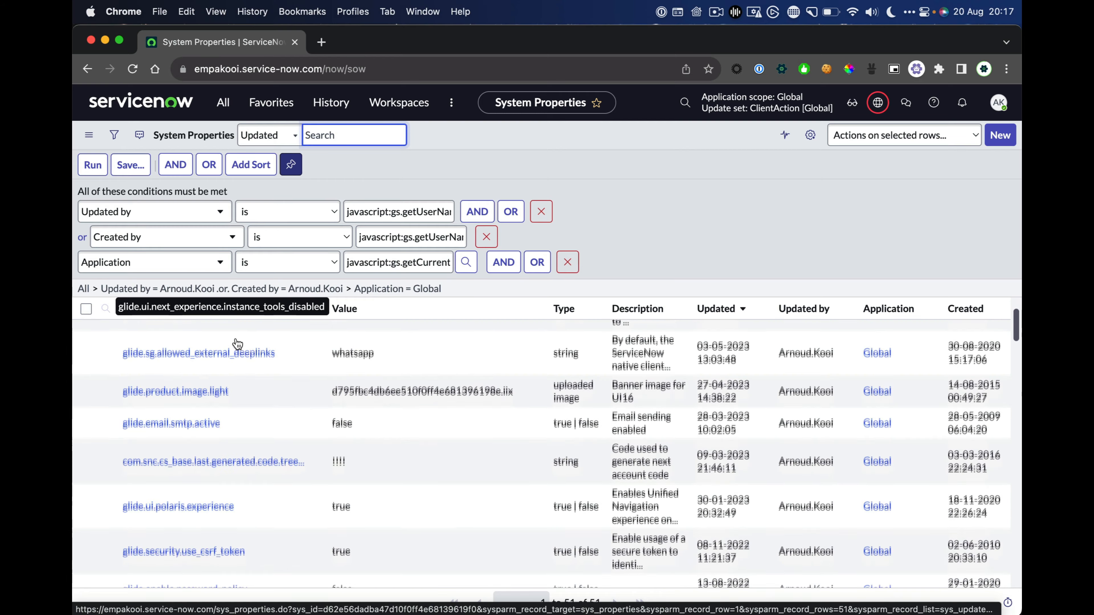
{"action": "scroll", "coordinate": [236, 339], "scroll_direction": "up", "scroll_amount": 1}
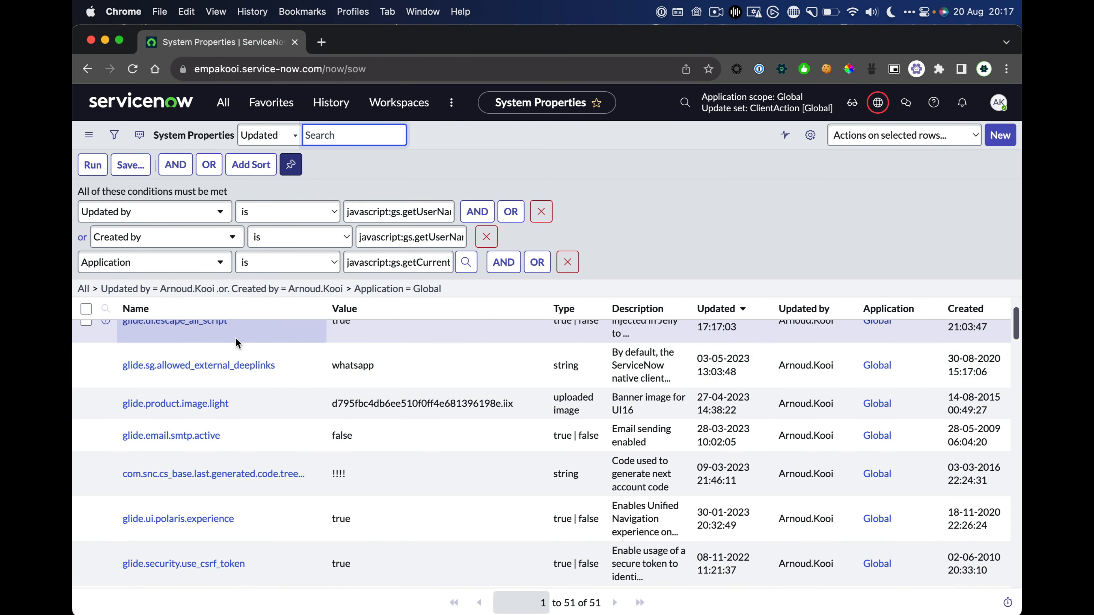
{"action": "scroll", "coordinate": [238, 335], "scroll_direction": "up", "scroll_amount": 1}
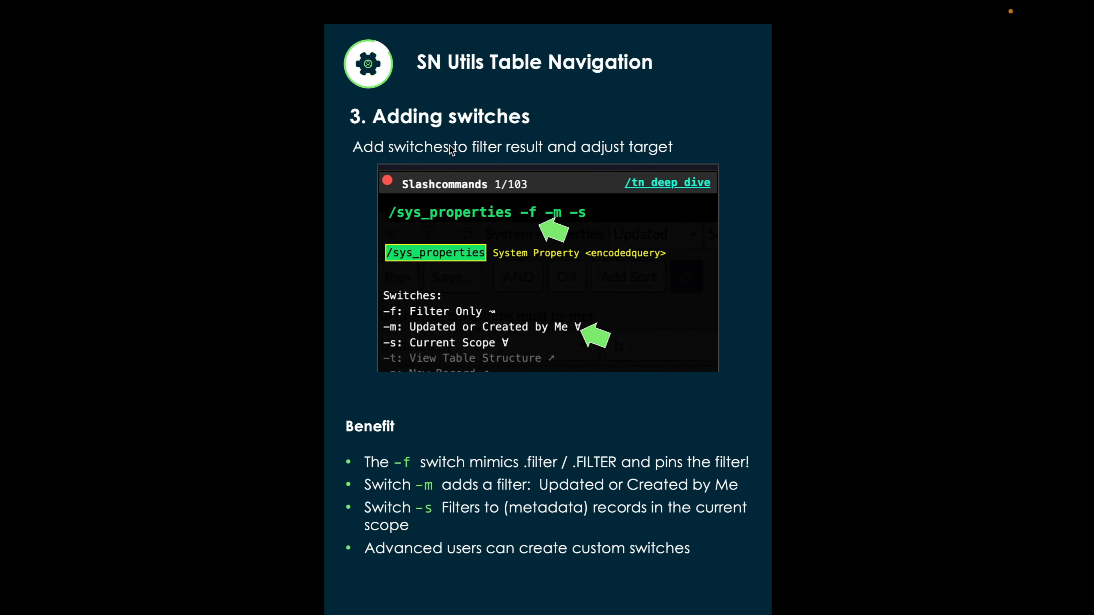
{"action": "key", "text": "Right"}
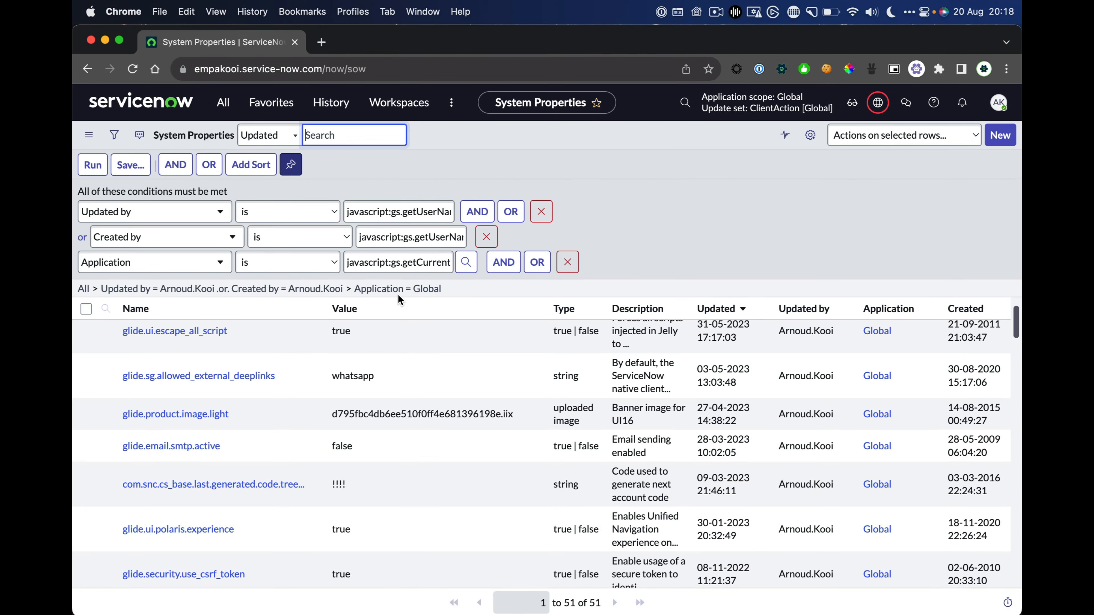
Open the REST API Explorer for the Incident table with the slash command /incident -ra
{"action": "type", "text": "/inci"}
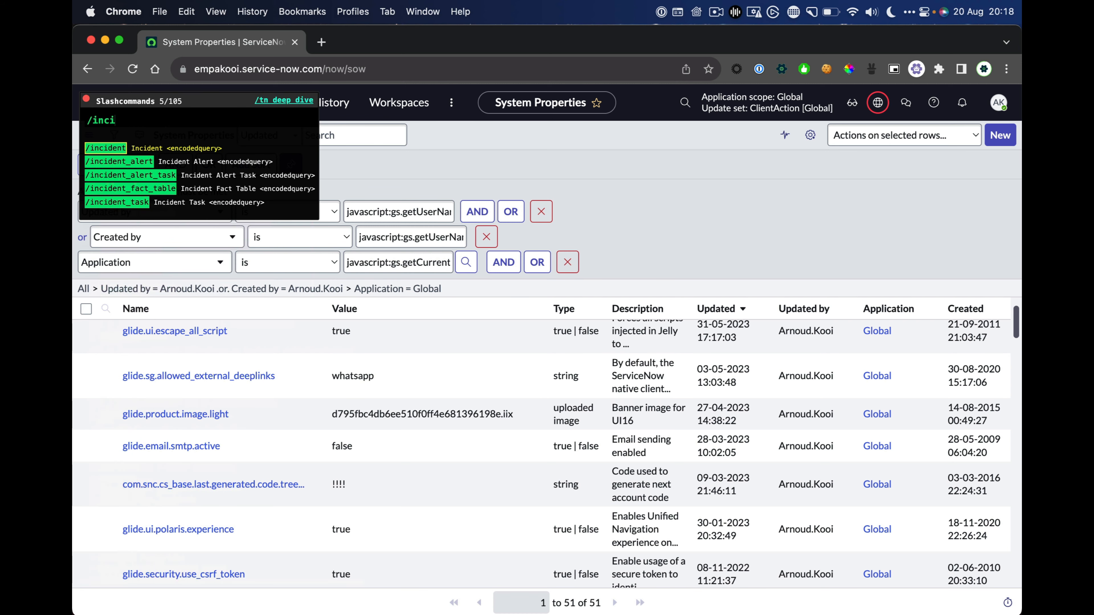
{"action": "key", "text": "Tab"}
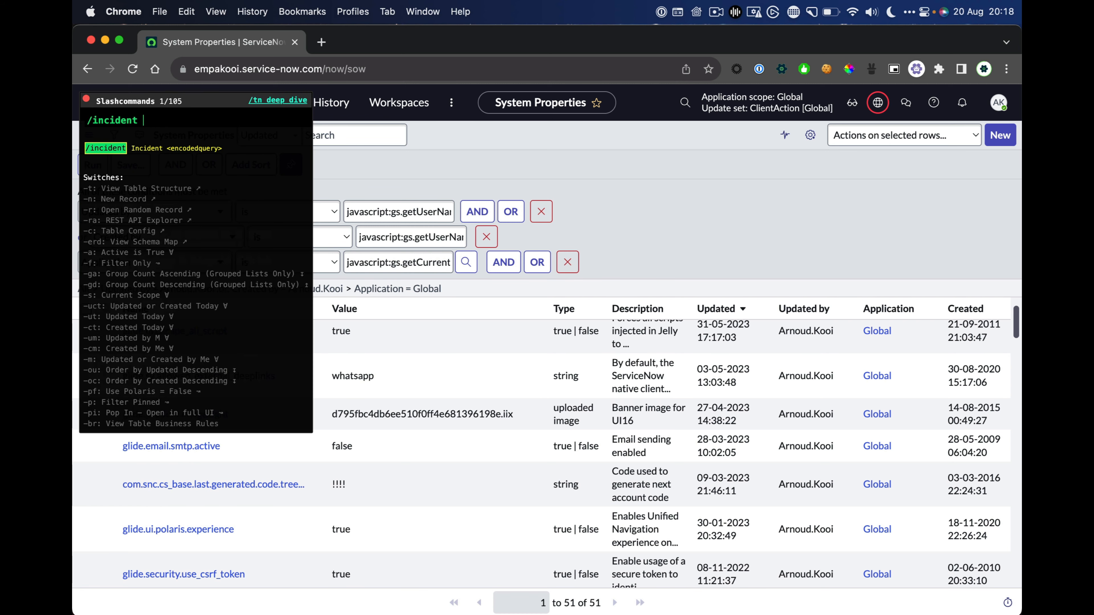
{"action": "type", "text": "-ra"}
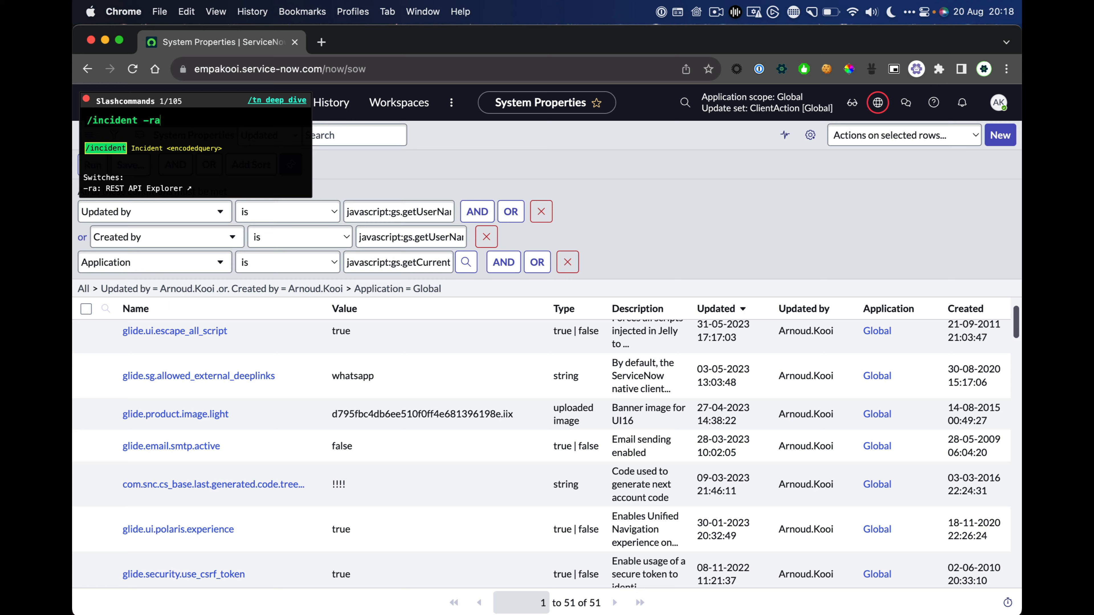
{"action": "key", "text": "Return"}
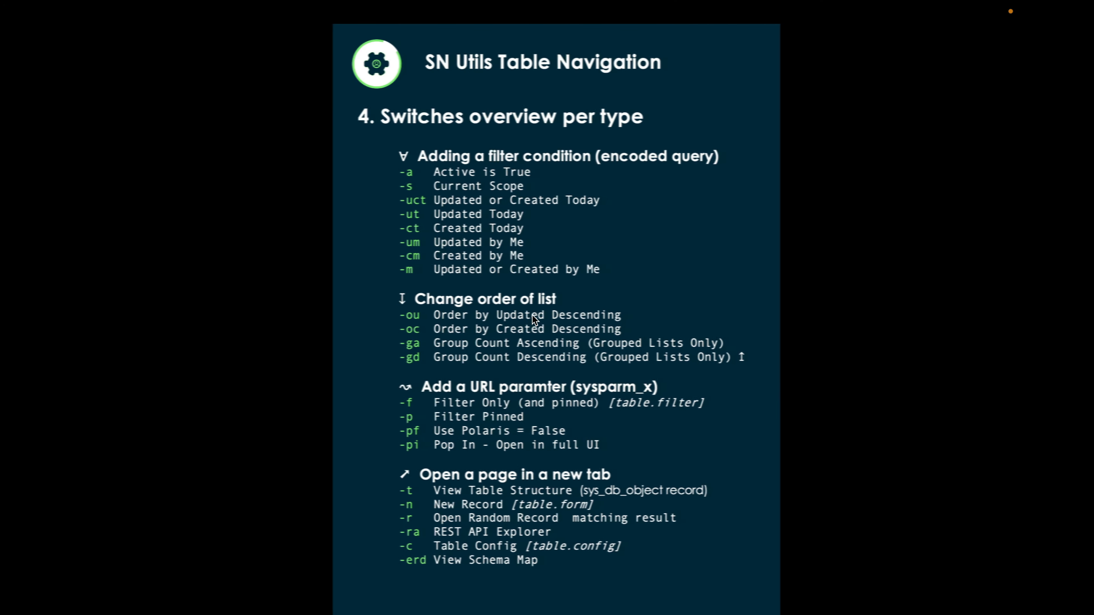
Open the System Properties list with the slash command /sys_properties
{"action": "key", "text": "Right"}
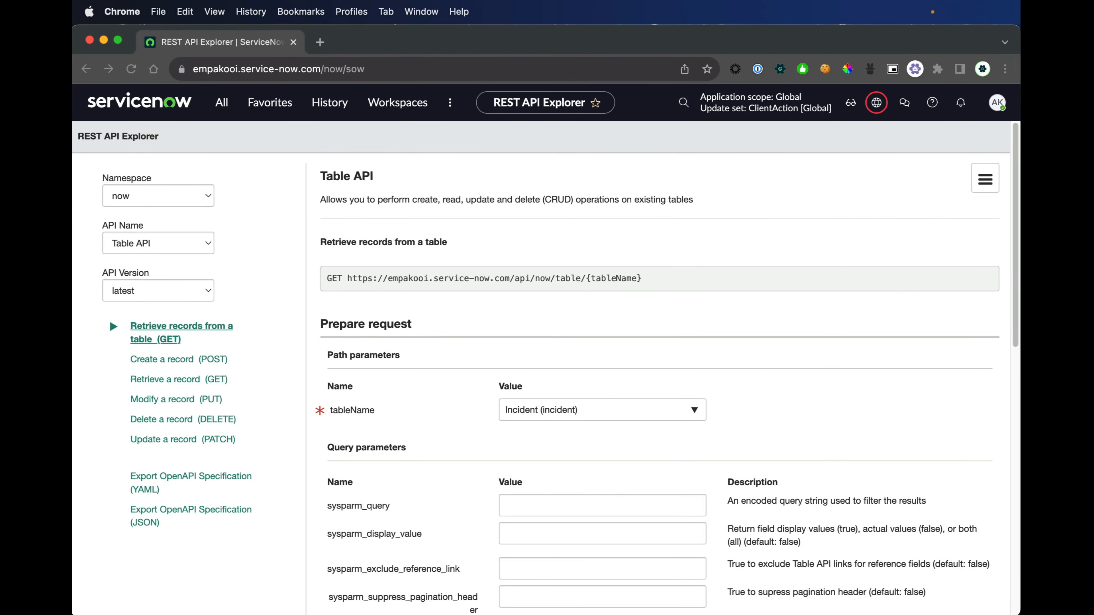
{"action": "type", "text": "/"}
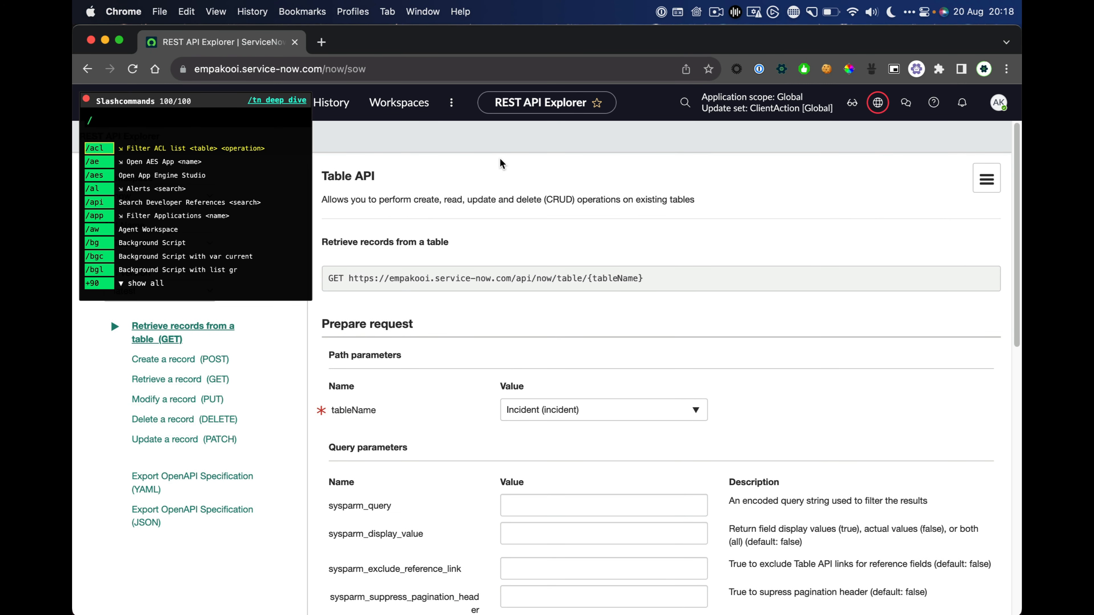
{"action": "type", "text": "sys_p"}
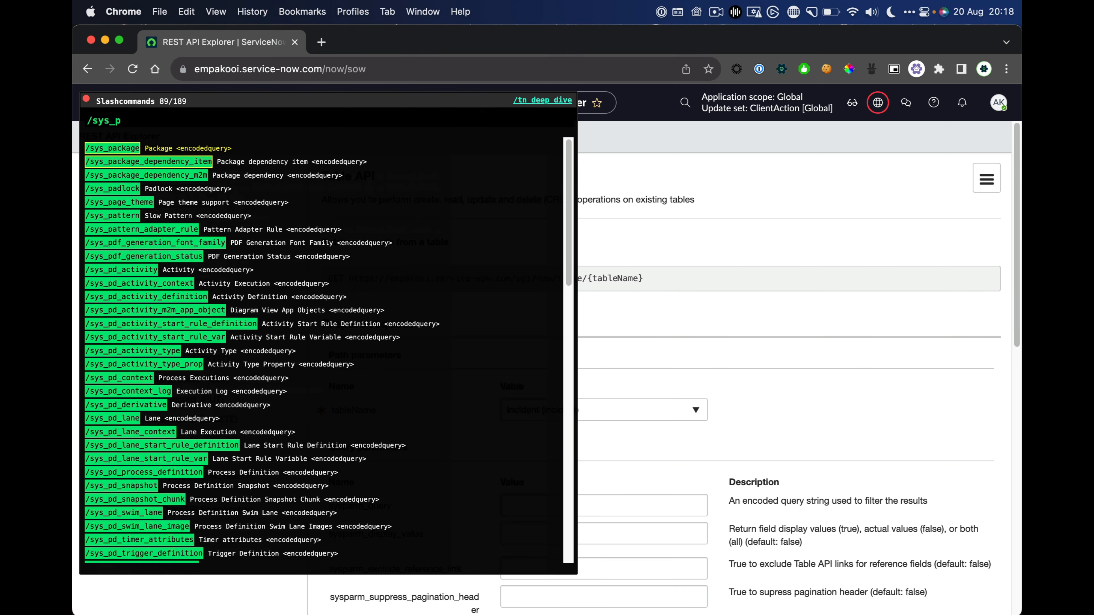
{"action": "type", "text": "roperties"}
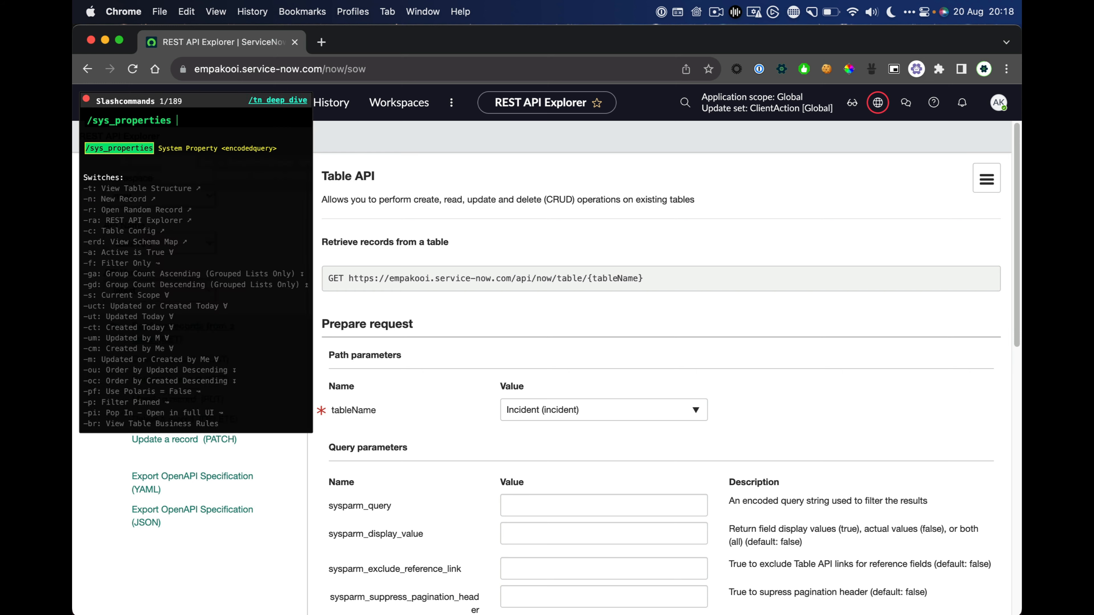
{"action": "key", "text": "Return"}
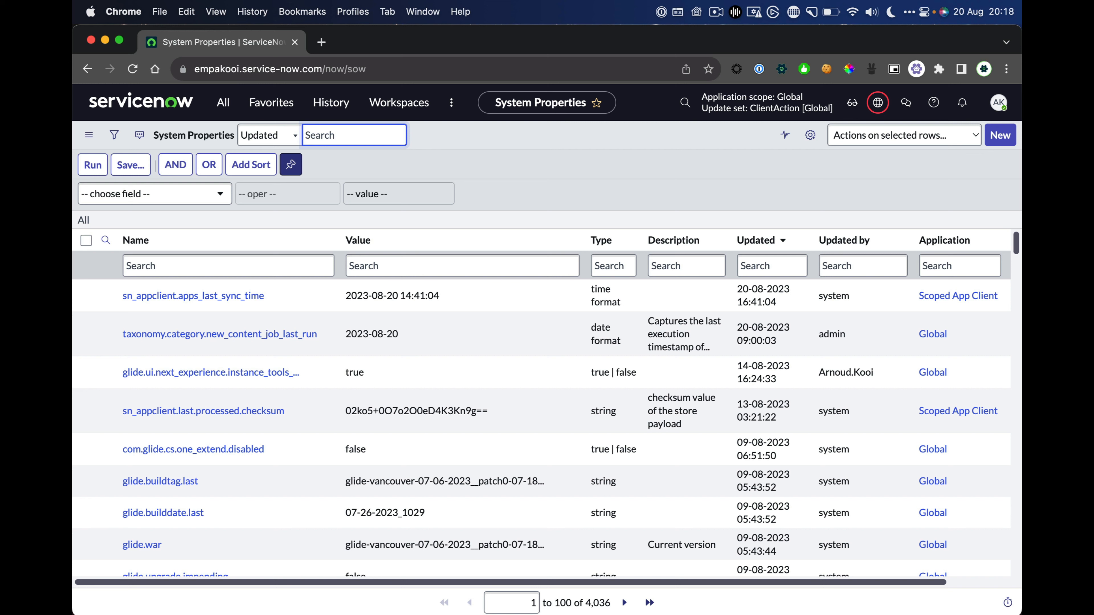
Open a new System Property form from the list with the direct switch /-n, and close its browser tab
{"action": "key", "text": "ctrl+slash"}
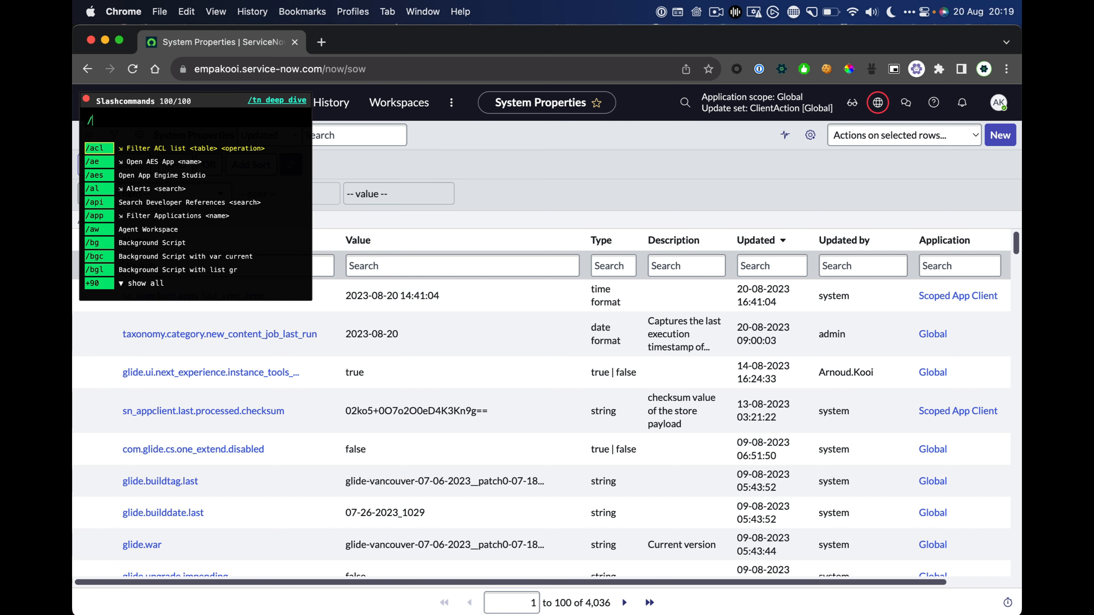
{"action": "type", "text": "-n"}
{"action": "key", "text": "Return"}
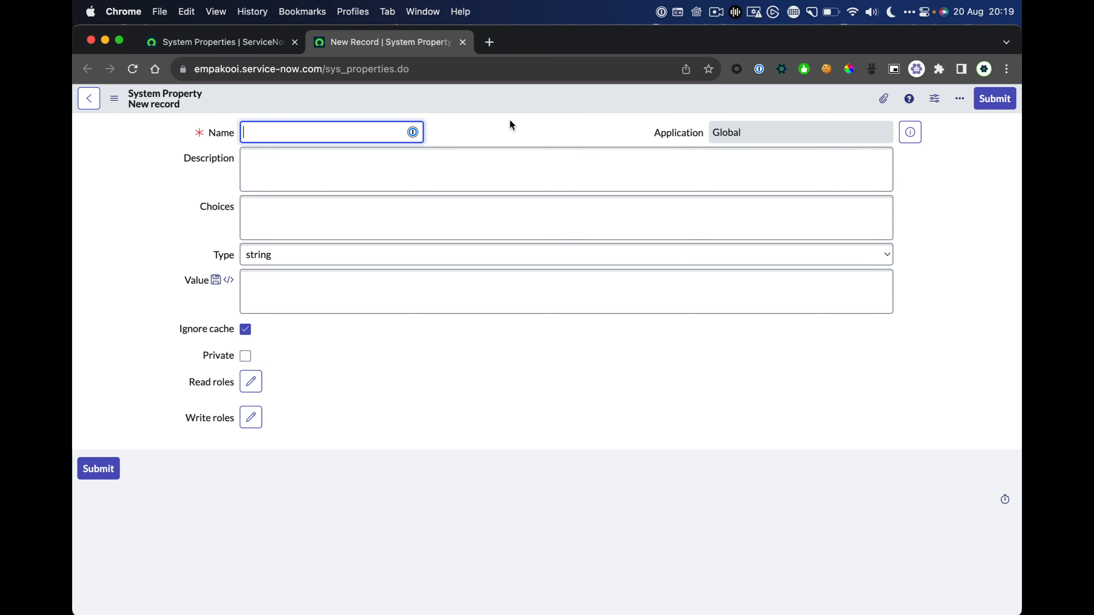
{"action": "left_click", "coordinate": [462, 42]}
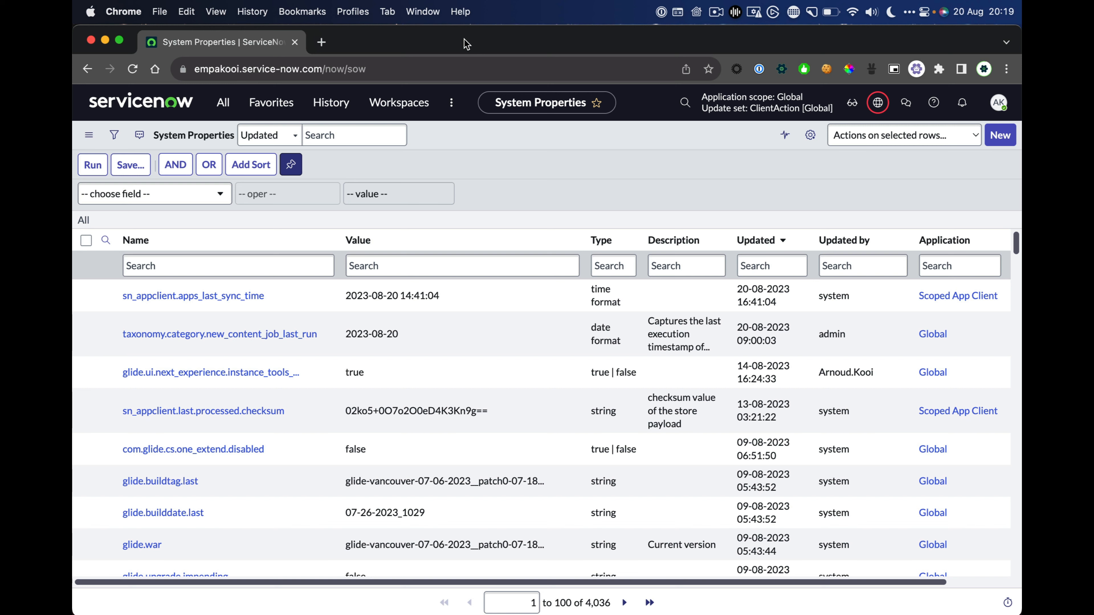
Filter the System Properties list to records updated by the current user with the direct switch /-um
{"action": "key", "text": "slash"}
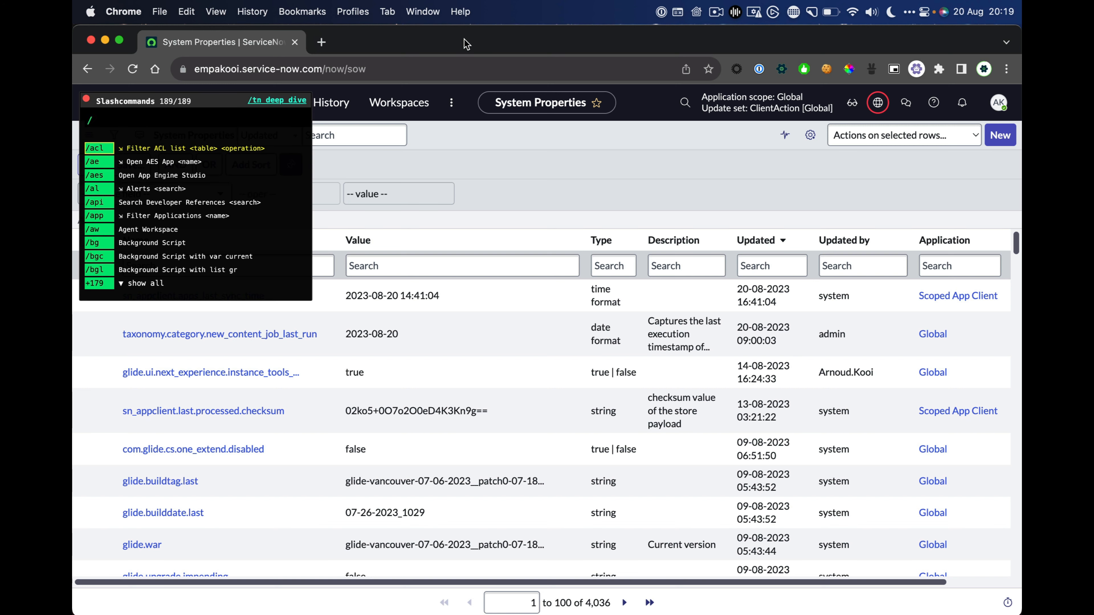
{"action": "type", "text": "-"}
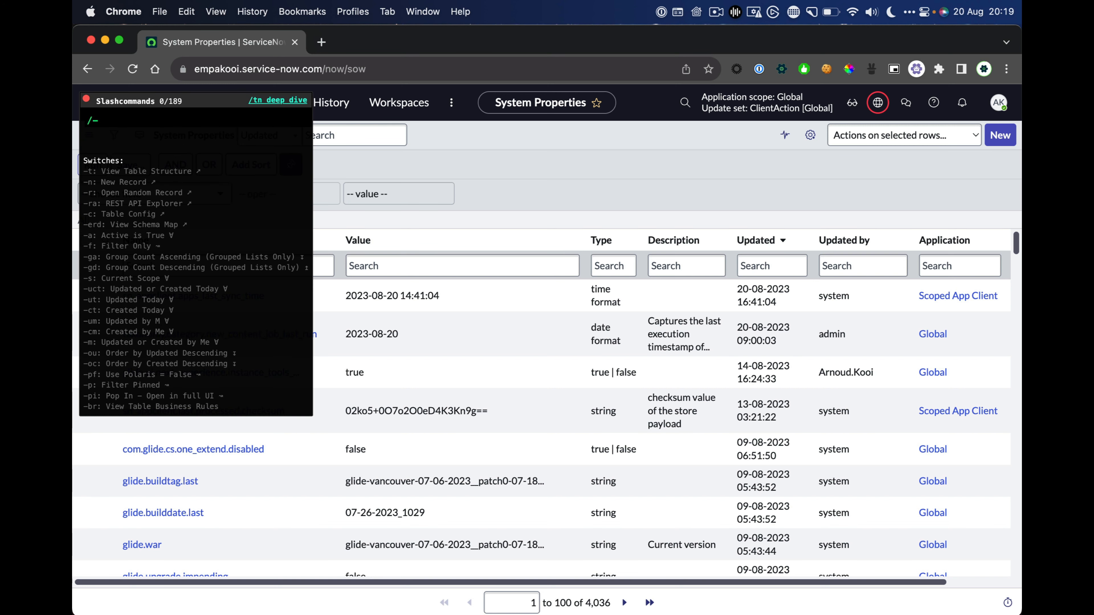
{"action": "type", "text": "um"}
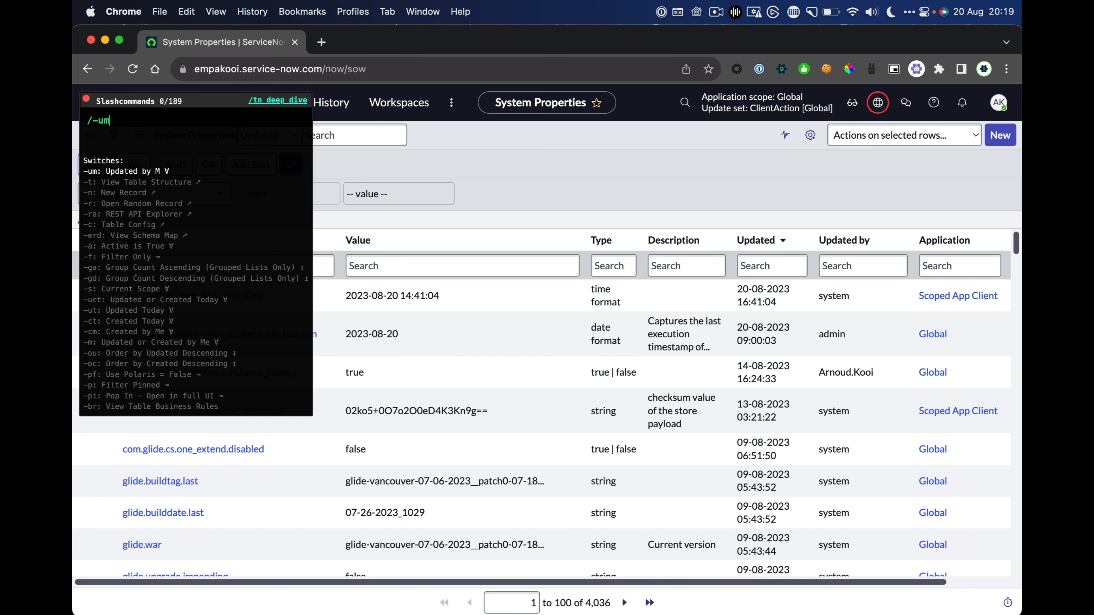
{"action": "key", "text": "Return"}
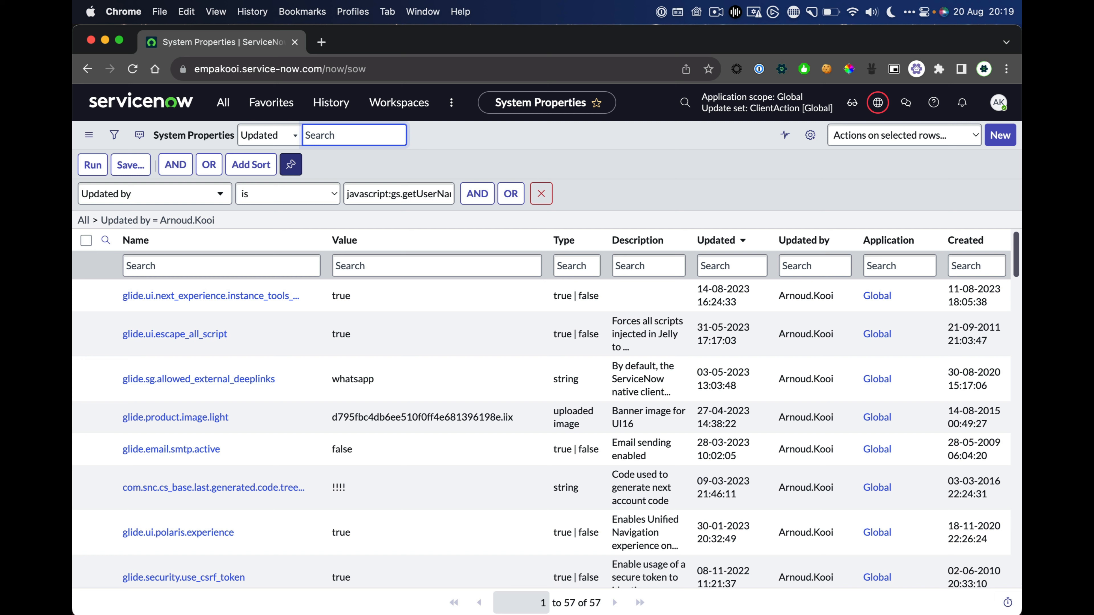
Add the current-scope condition to the System Properties filter with the direct switch /-s
{"action": "key", "text": "ctrl+slash"}
{"action": "type", "text": "-"}
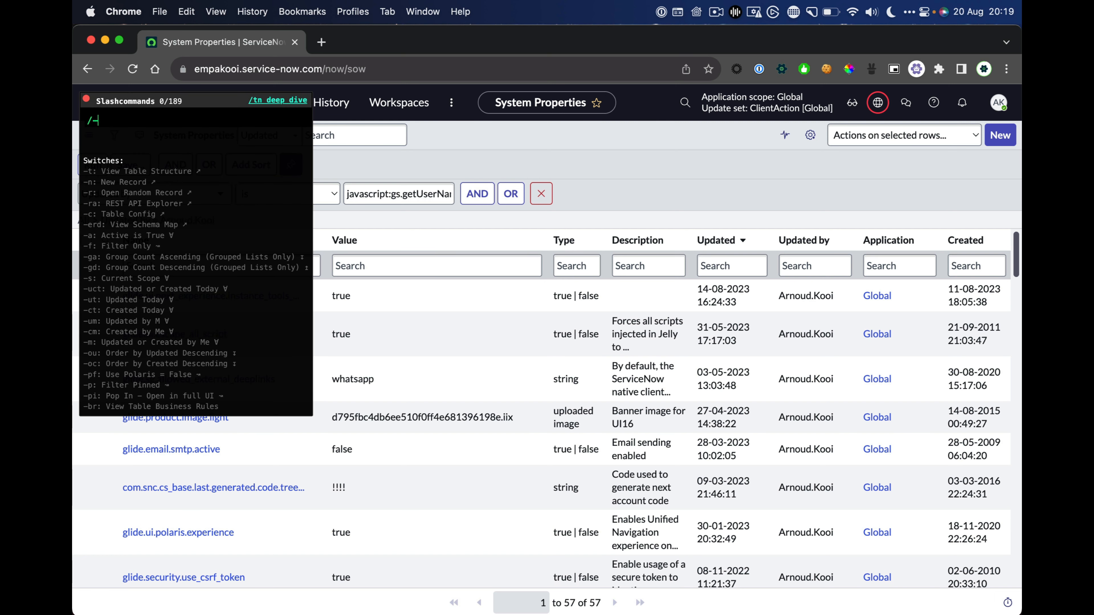
{"action": "type", "text": "s"}
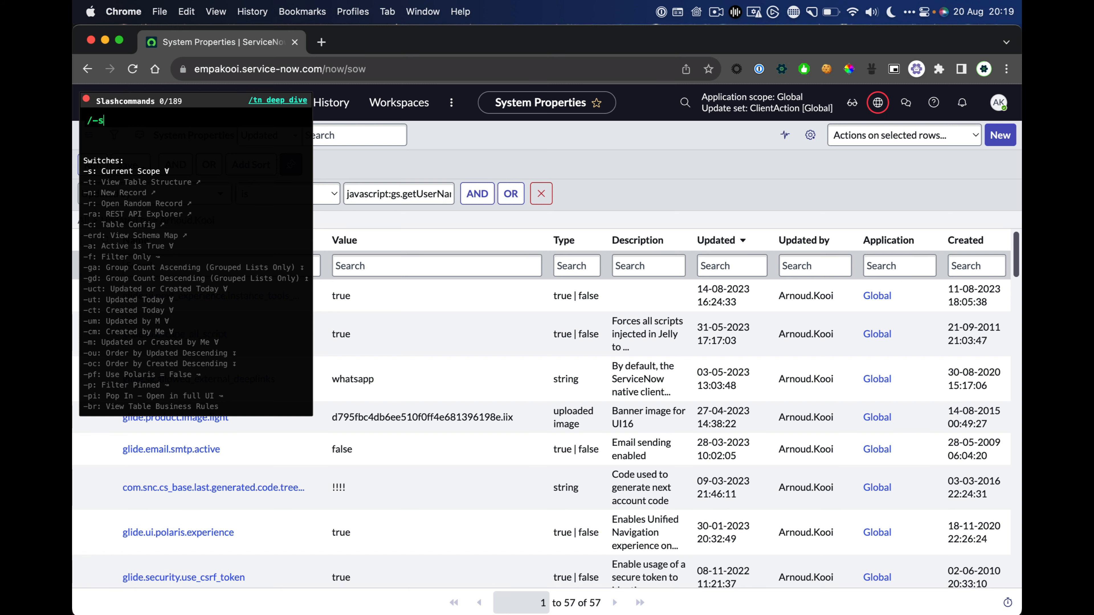
{"action": "key", "text": "Return"}
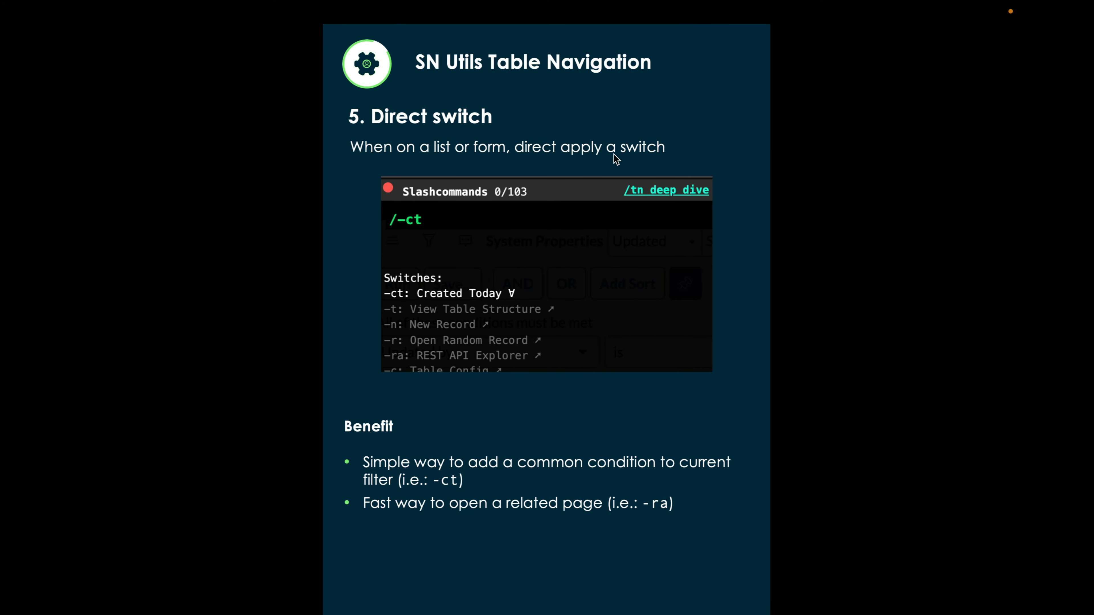
Show the Direct slash command slide, and filter System Properties by name with the slash command /p ui.session
{"action": "key", "text": "Right"}
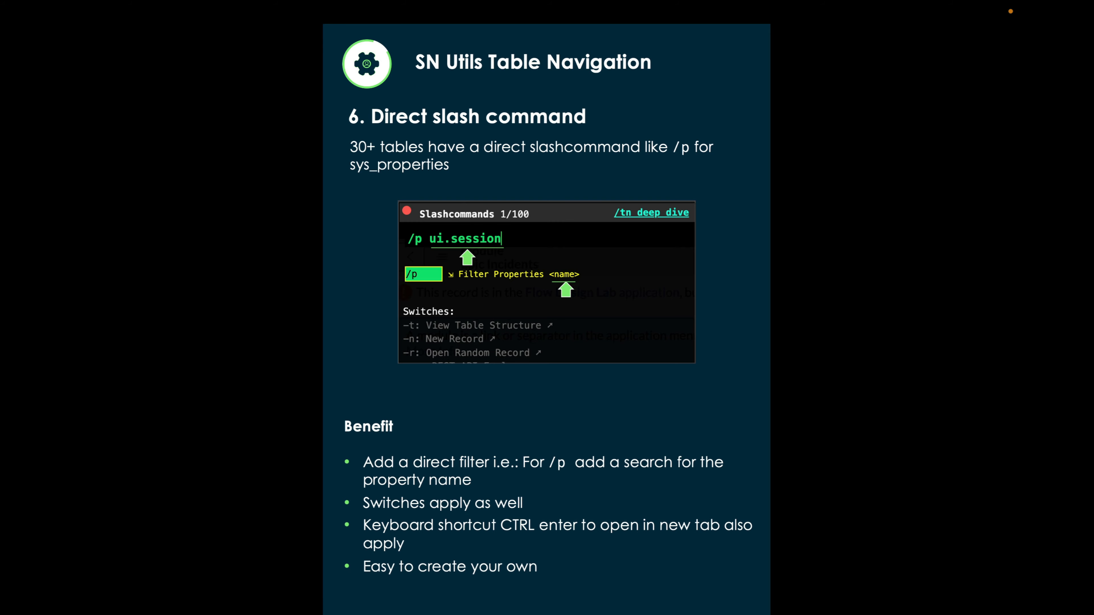
{"action": "key", "text": "ctrl+Left"}
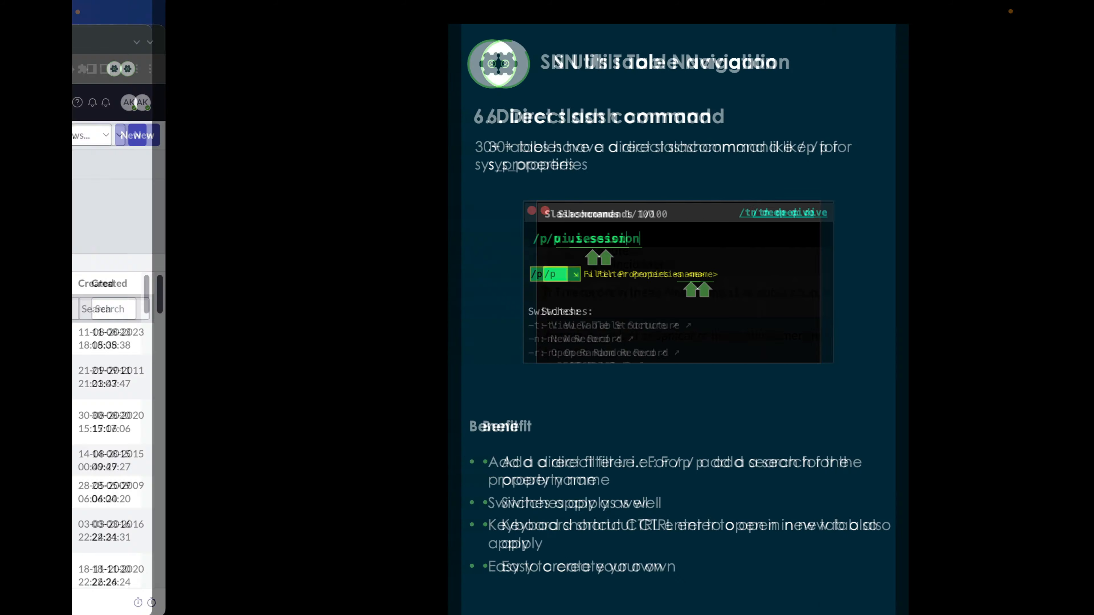
{"action": "key", "text": "ctrl+slash"}
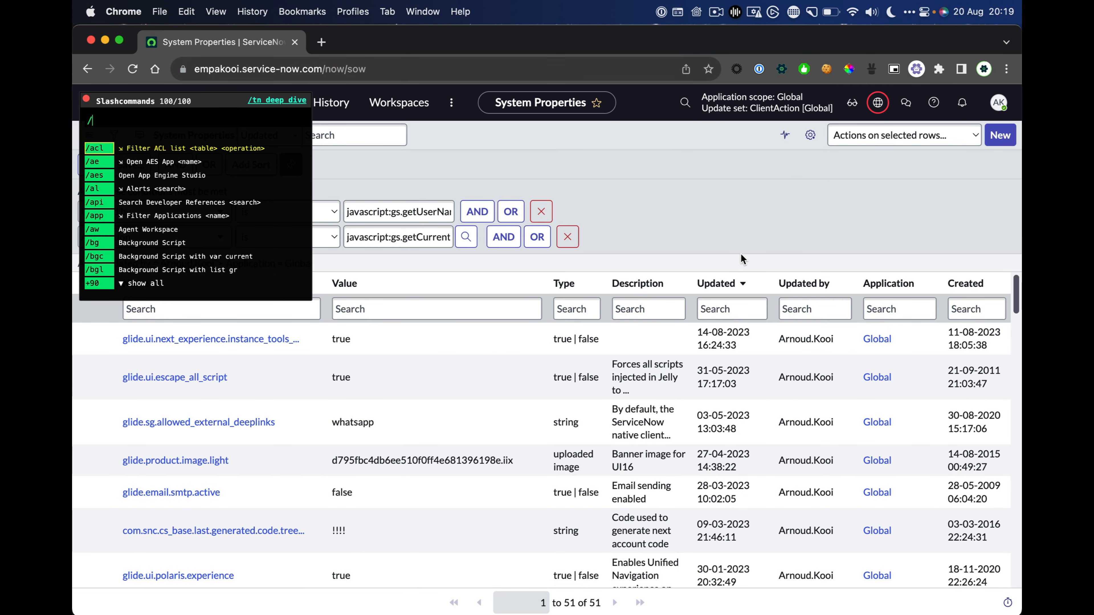
{"action": "type", "text": "p"}
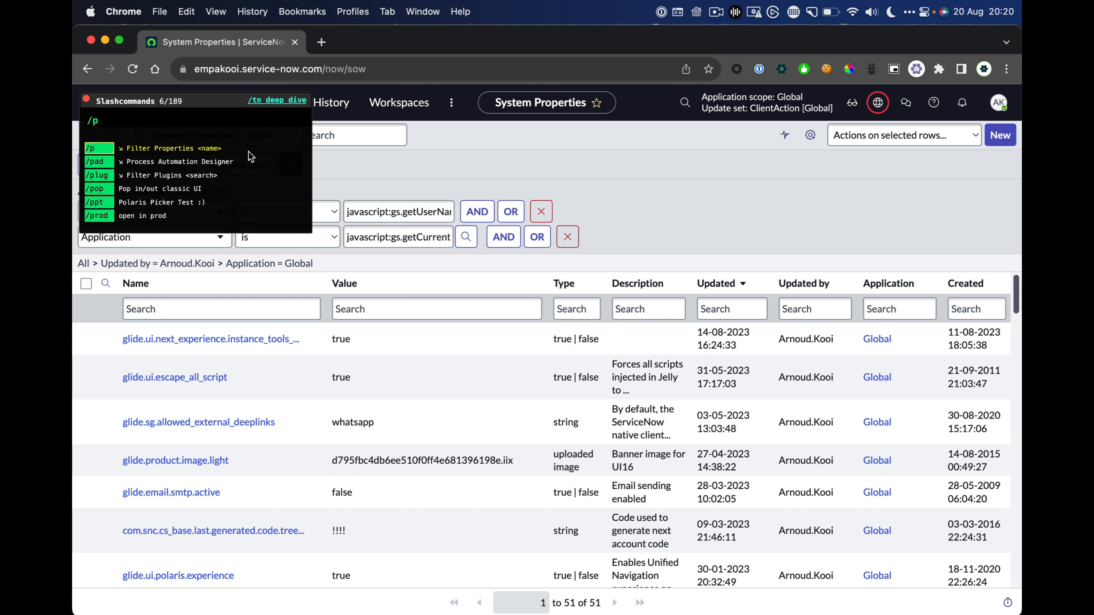
{"action": "type", "text": "ui.s"}
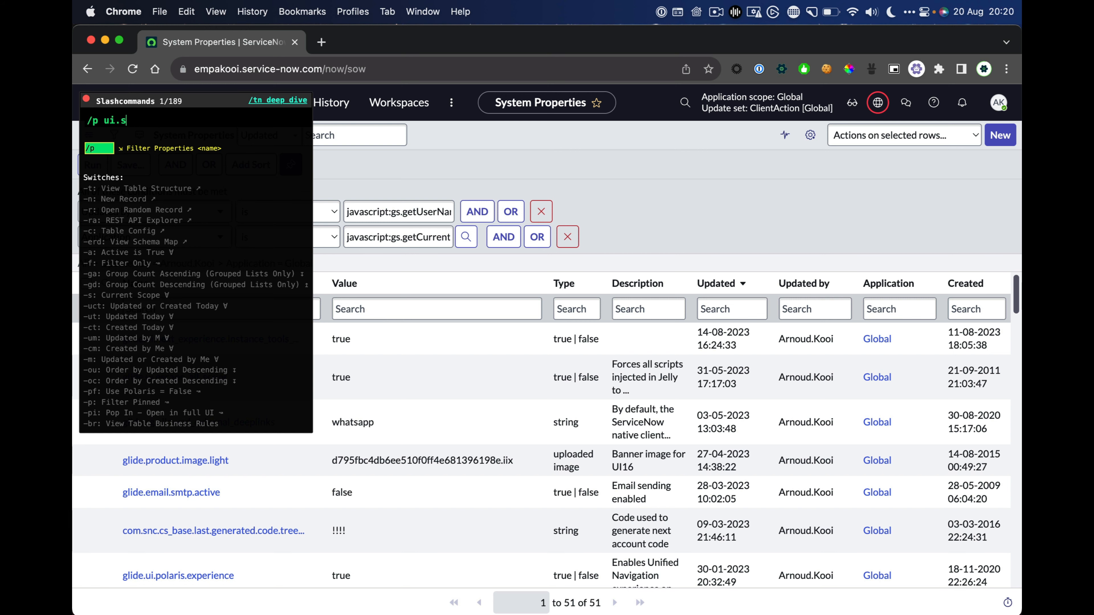
{"action": "type", "text": "ession"}
{"action": "key", "text": "Return"}
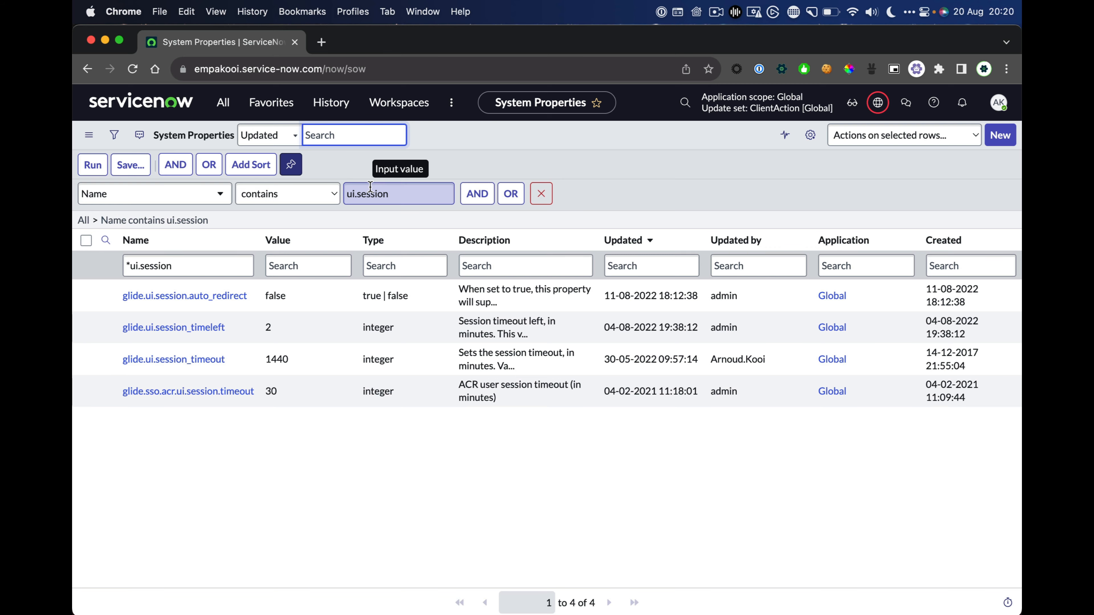
{"action": "left_click", "coordinate": [428, 268]}
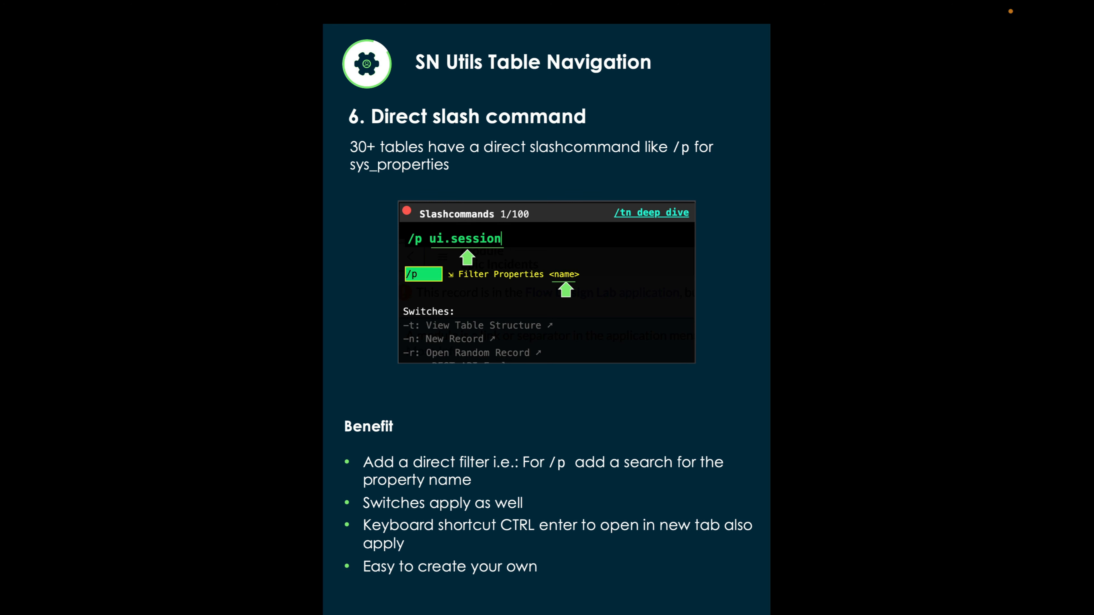
Search properties inline with the slash command /p generativ and open the com.sn.generative.ai.ais.message record
{"action": "key", "text": "Right"}
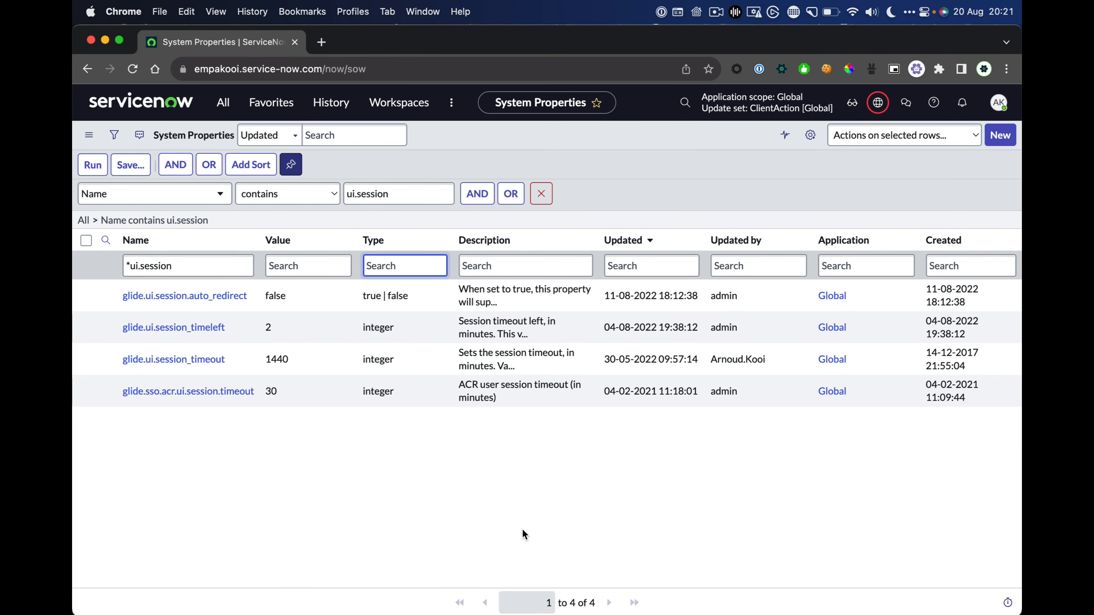
{"action": "key", "text": "super+slash"}
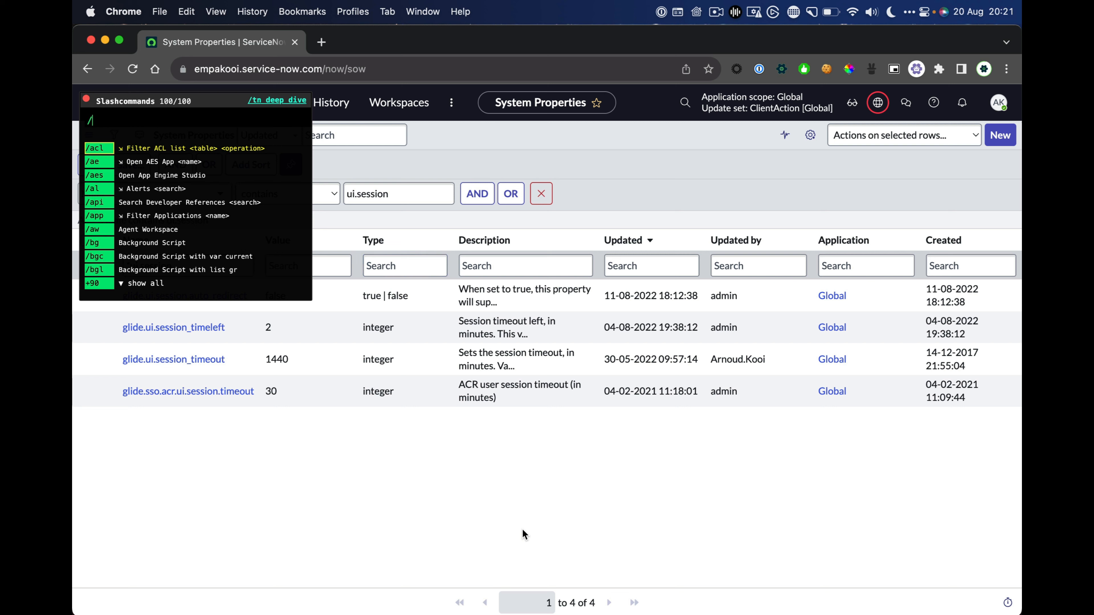
{"action": "type", "text": "p"}
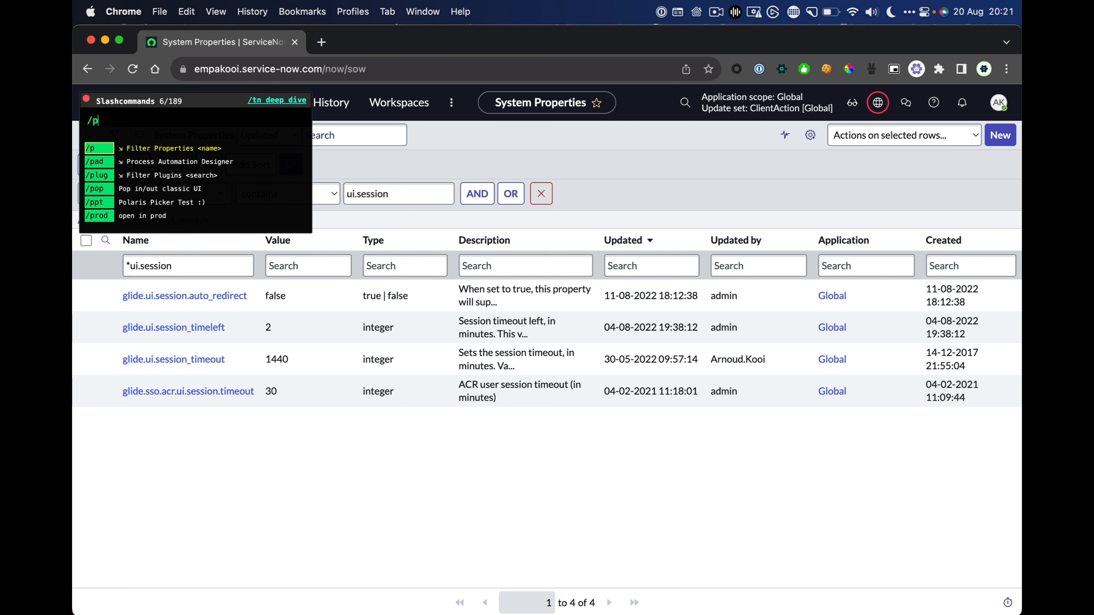
{"action": "type", "text": " ge"}
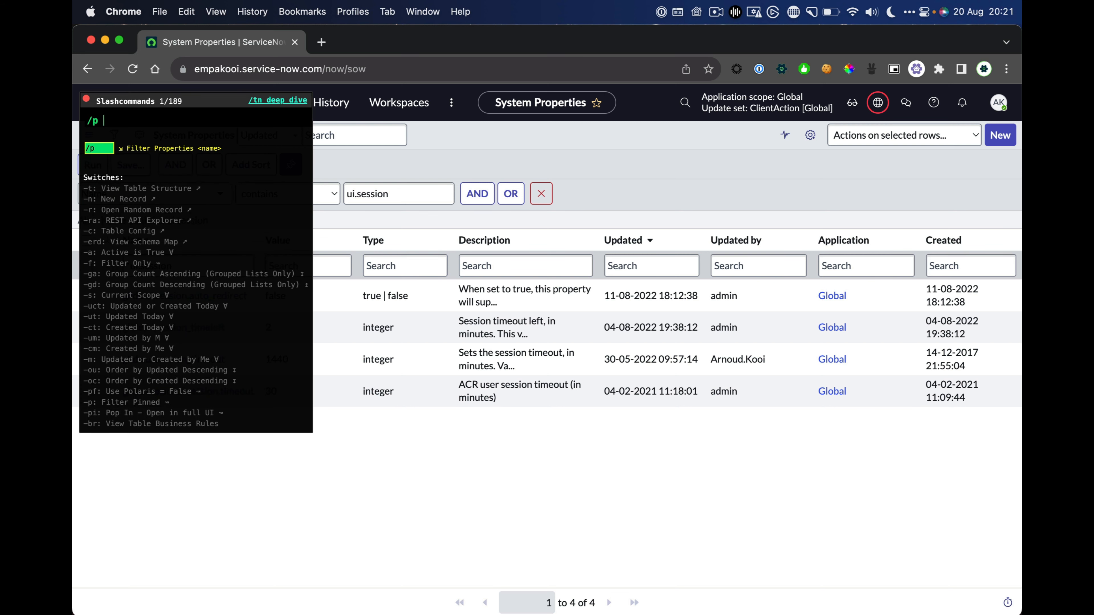
{"action": "type", "text": "nerativ"}
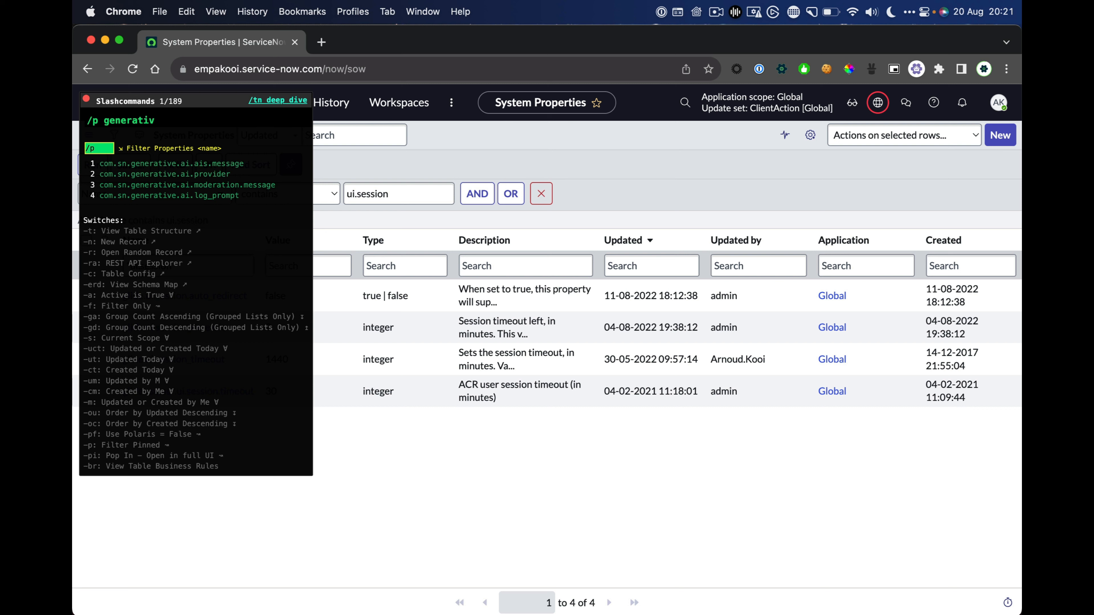
{"action": "key", "text": "Return"}
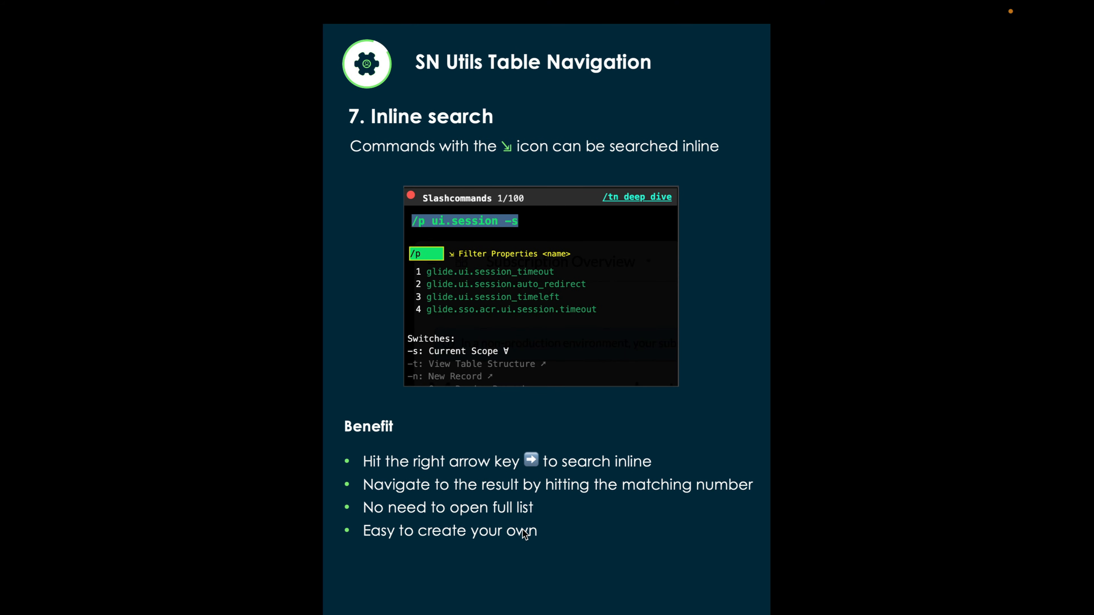
Show the Navigator search slide, and search the navigator with /system sys_prop and open a System Properties entry from the history results
{"action": "key", "text": "Right"}
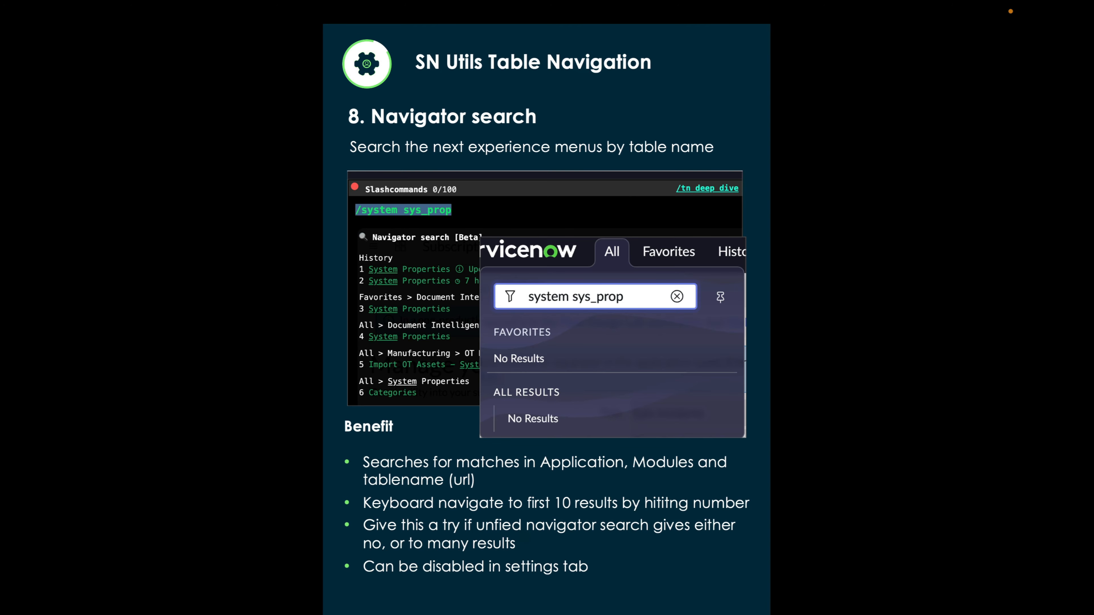
{"action": "key", "text": "ctrl+Left"}
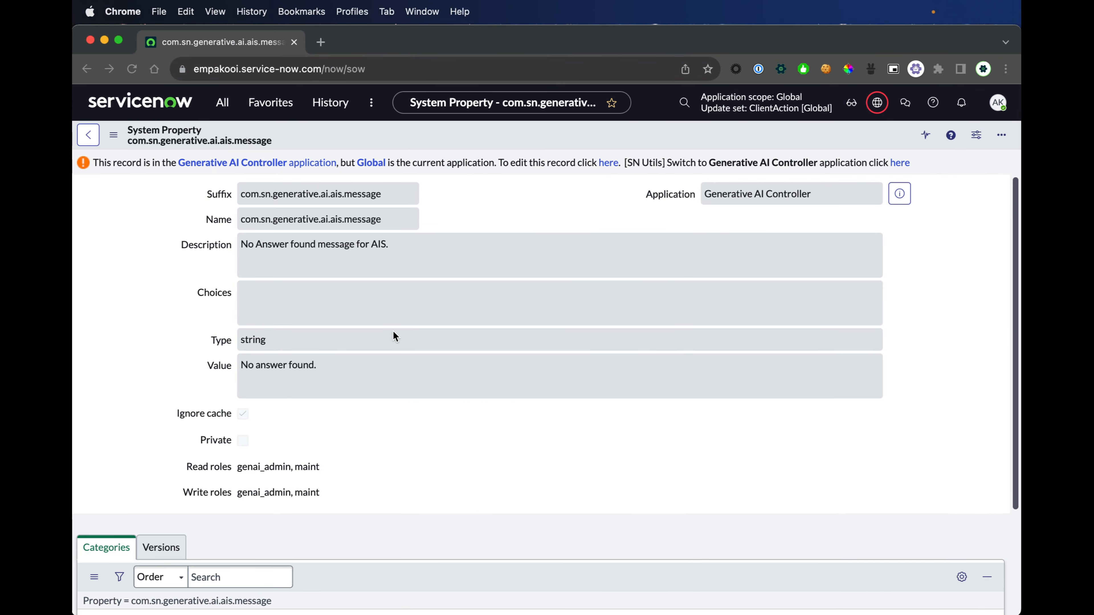
{"action": "type", "text": "/syste"}
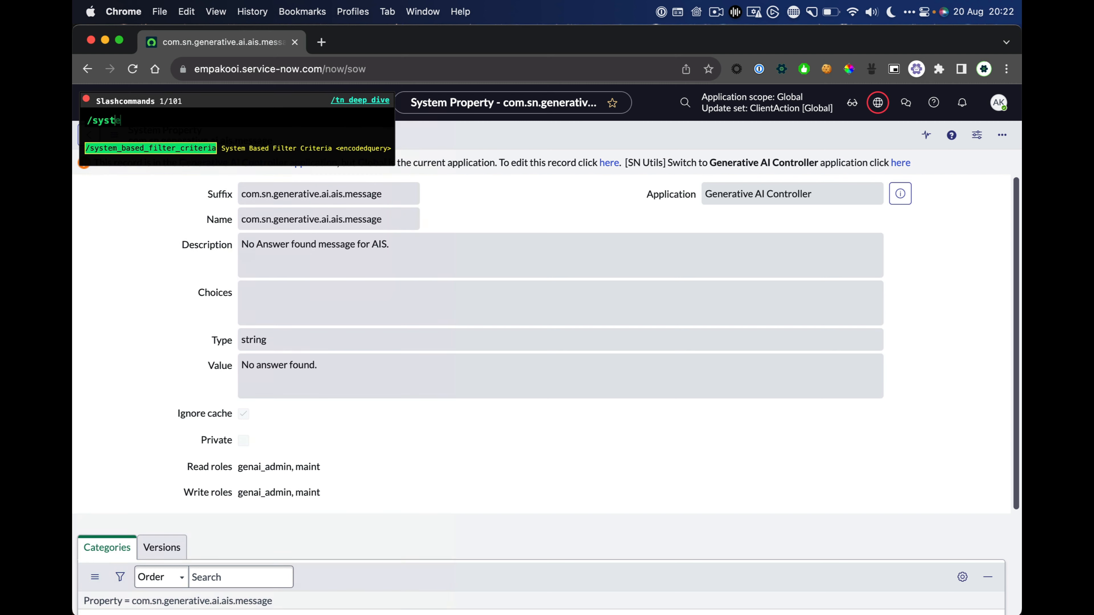
{"action": "type", "text": "m "}
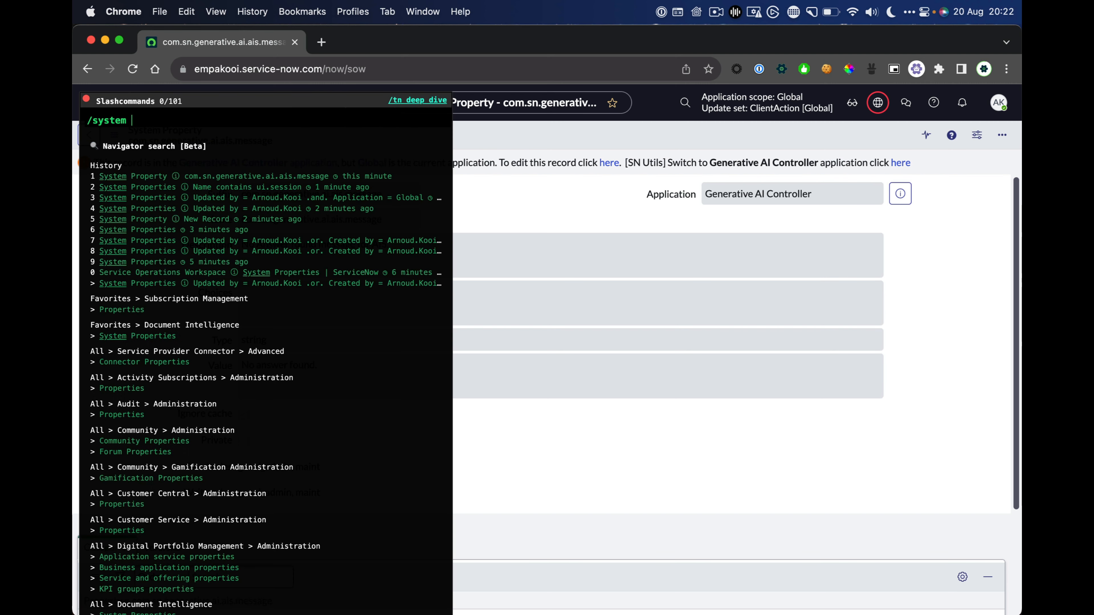
{"action": "type", "text": "sys_pro"}
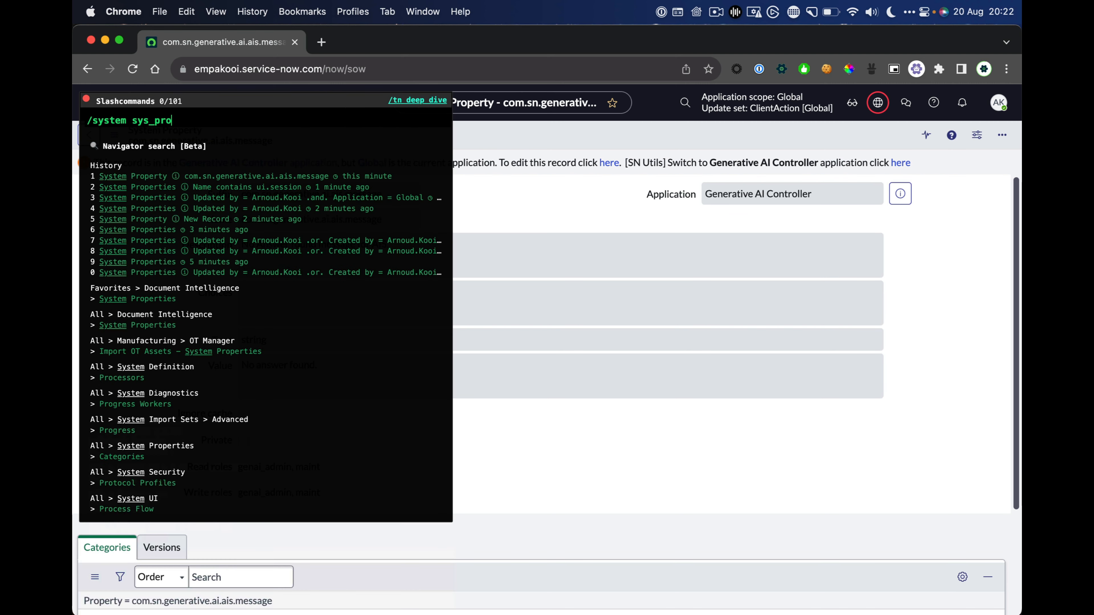
{"action": "type", "text": "p"}
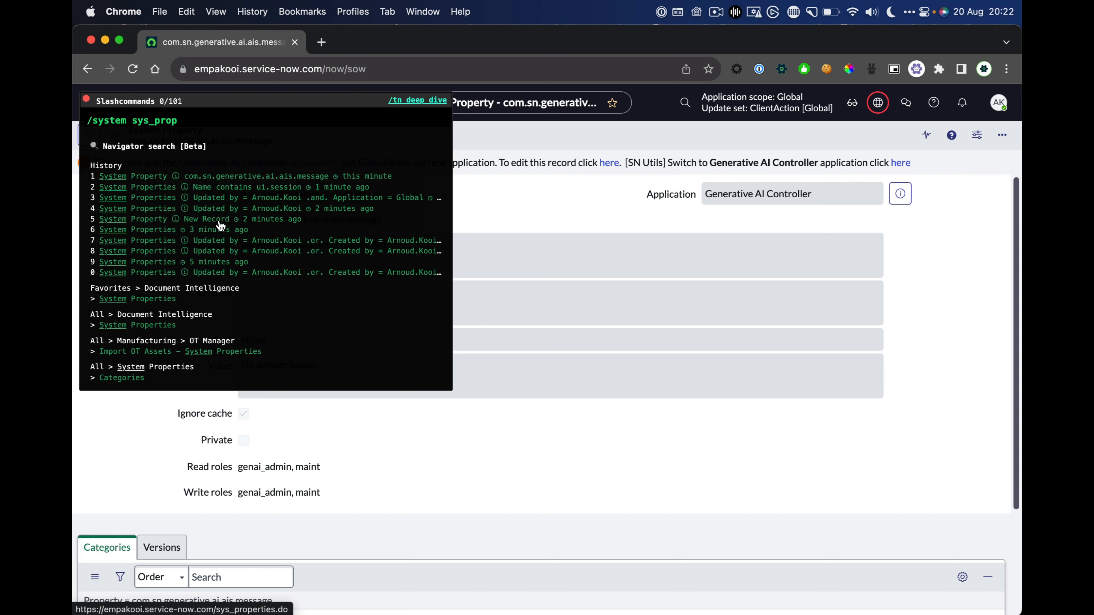
{"action": "left_click", "coordinate": [206, 209]}
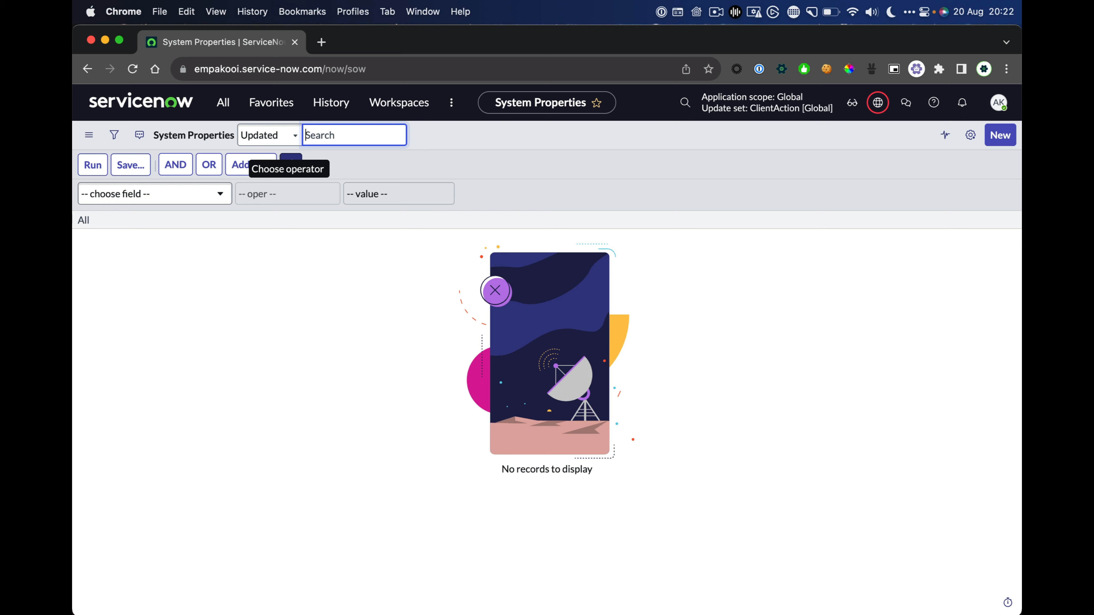
Return to the PowerPoint slideshow and advance to the Access previous commands slide
{"action": "key", "text": "ctrl+Up"}
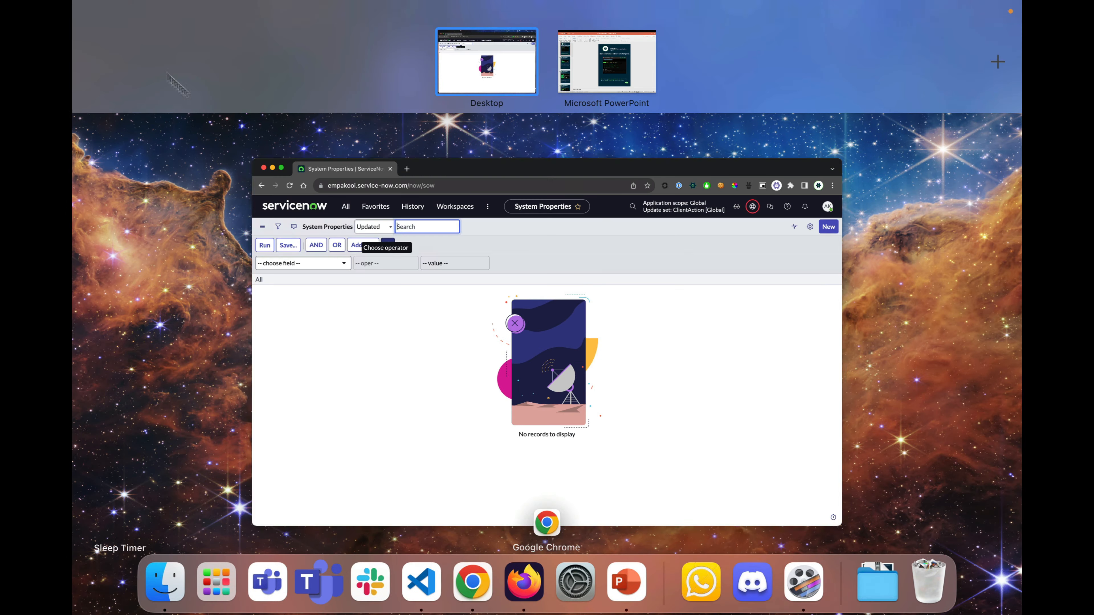
{"action": "left_click", "coordinate": [419, 330]}
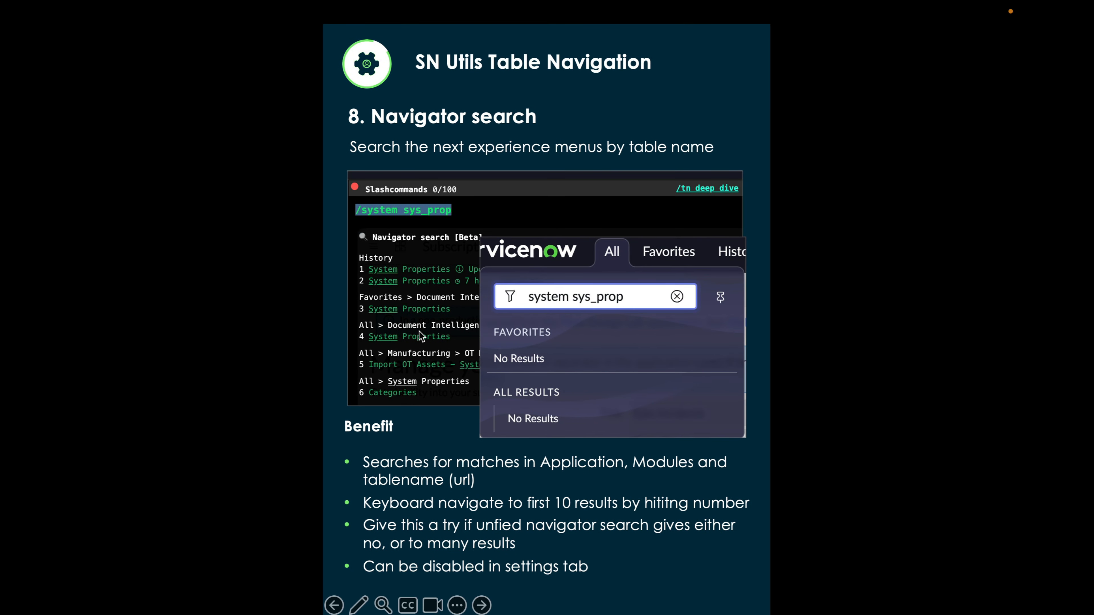
{"action": "key", "text": "Right"}
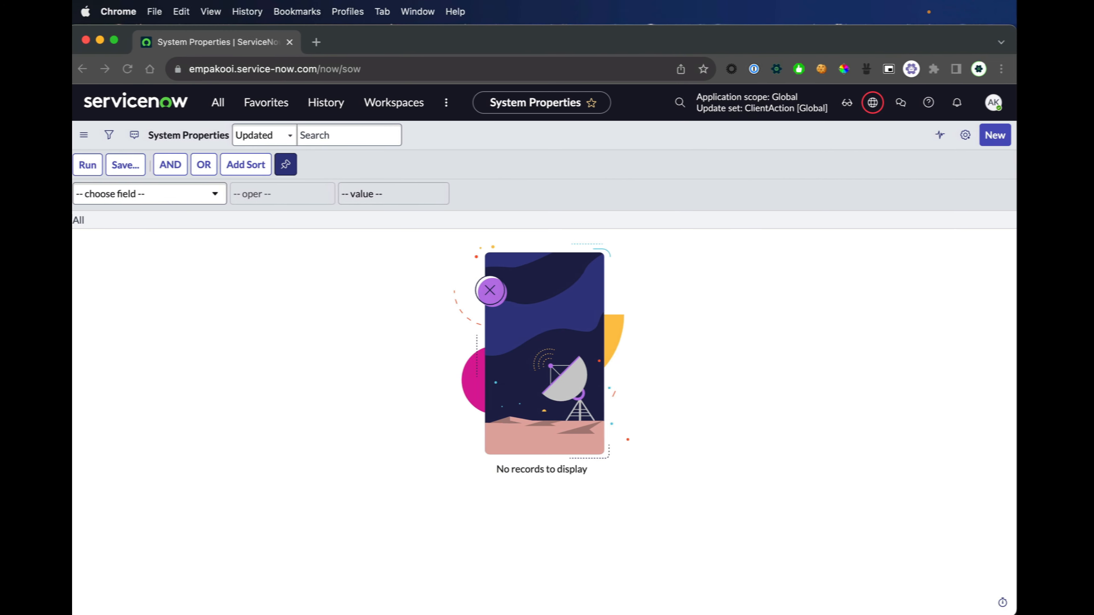
Browse the previously used slash commands on the System Properties list and rerun the direct switch /-um
{"action": "type", "text": "/"}
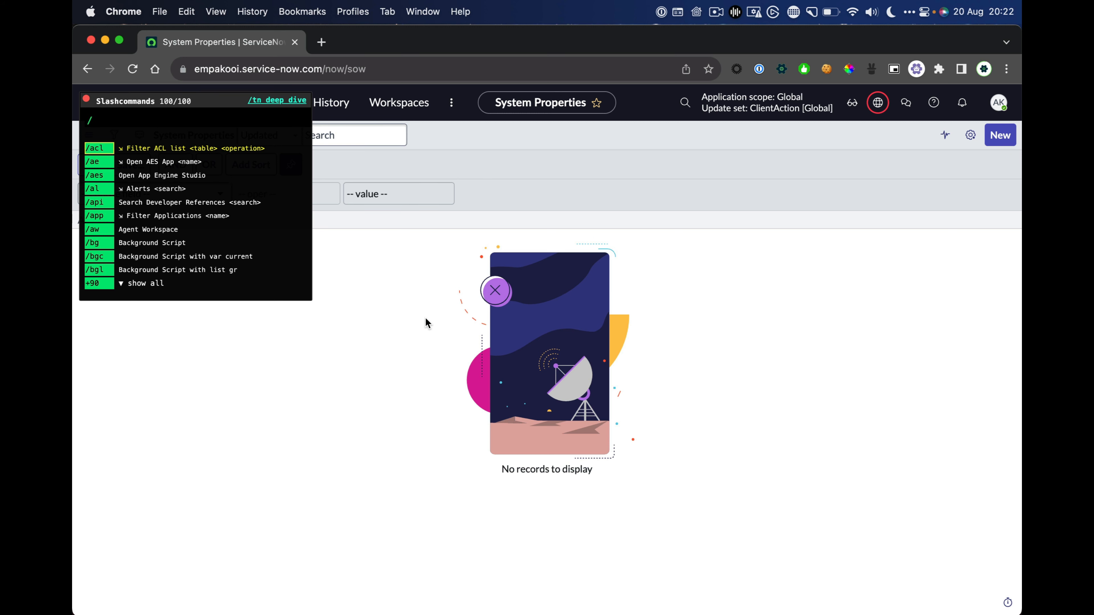
{"action": "type", "text": "p generativ"}
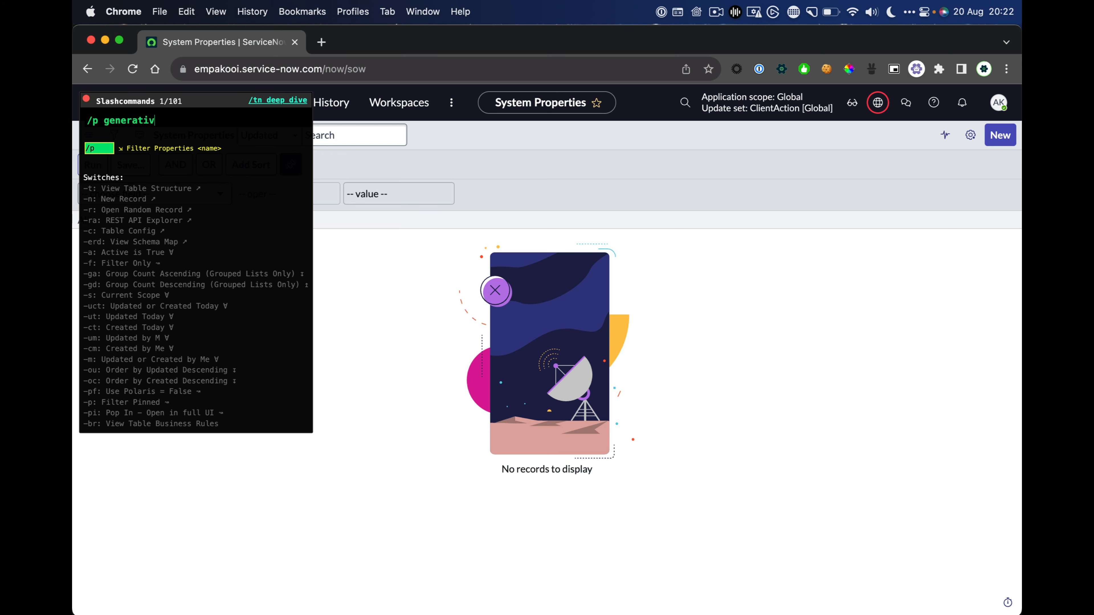
{"action": "key", "text": "Up"}
{"action": "key", "text": "Up"}
{"action": "key", "text": "Up"}
{"action": "key", "text": "Up"}
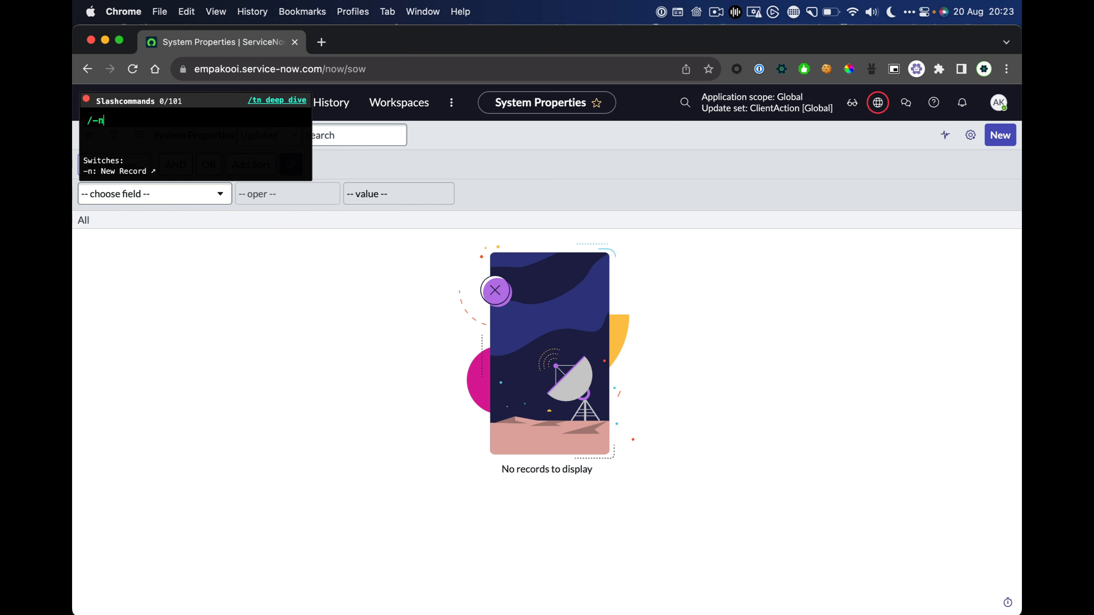
{"action": "key", "text": "Up"}
{"action": "key", "text": "Down"}
{"action": "key", "text": "Down"}
{"action": "key", "text": "Up"}
{"action": "key", "text": "Down"}
{"action": "key", "text": "Up"}
{"action": "key", "text": "Down"}
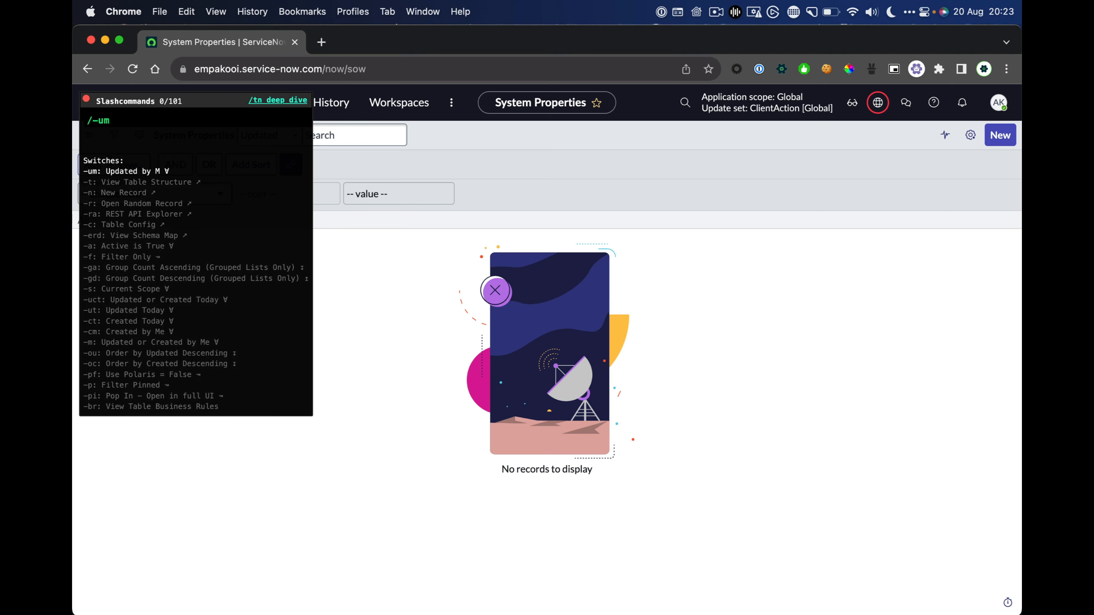
{"action": "key", "text": "Return"}
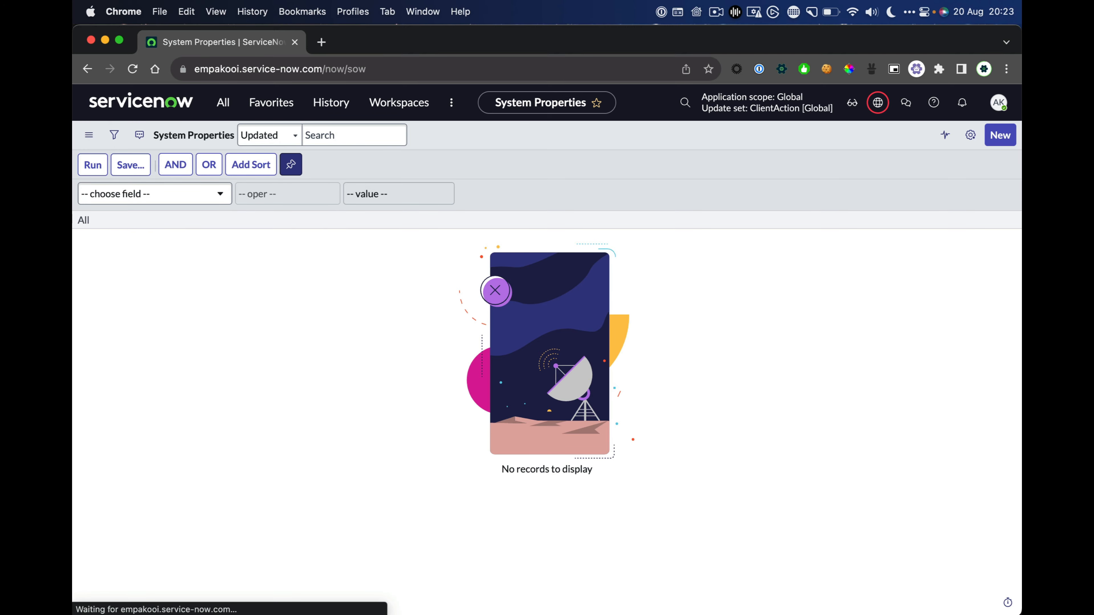
Switch back to the PowerPoint slideshow and advance to the Bonus: sys_id search slide
{"action": "key", "text": "ctrl+Up"}
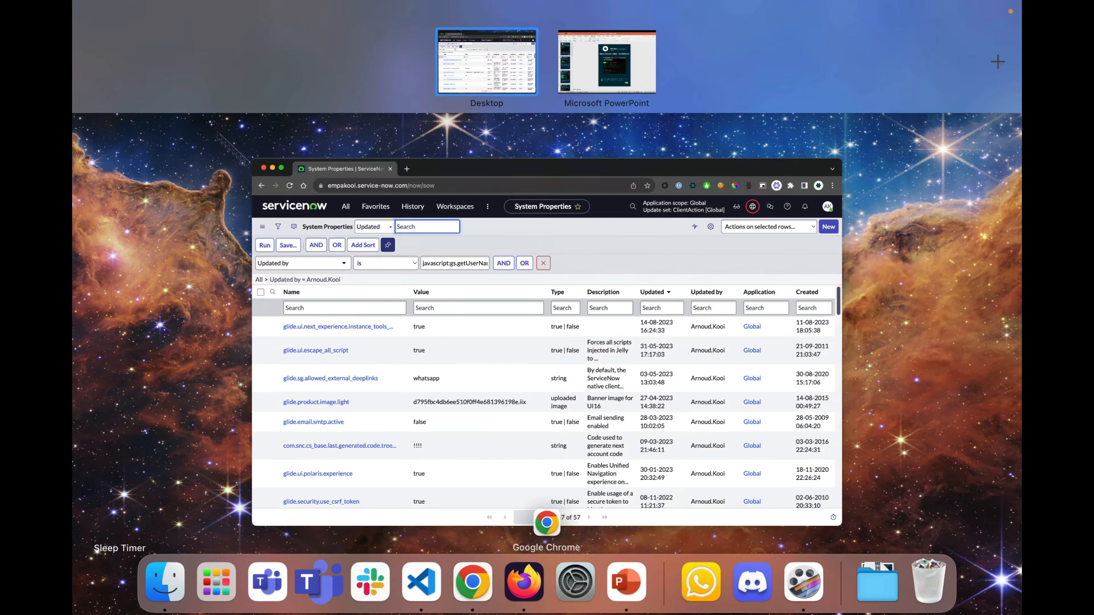
{"action": "left_click", "coordinate": [450, 327]}
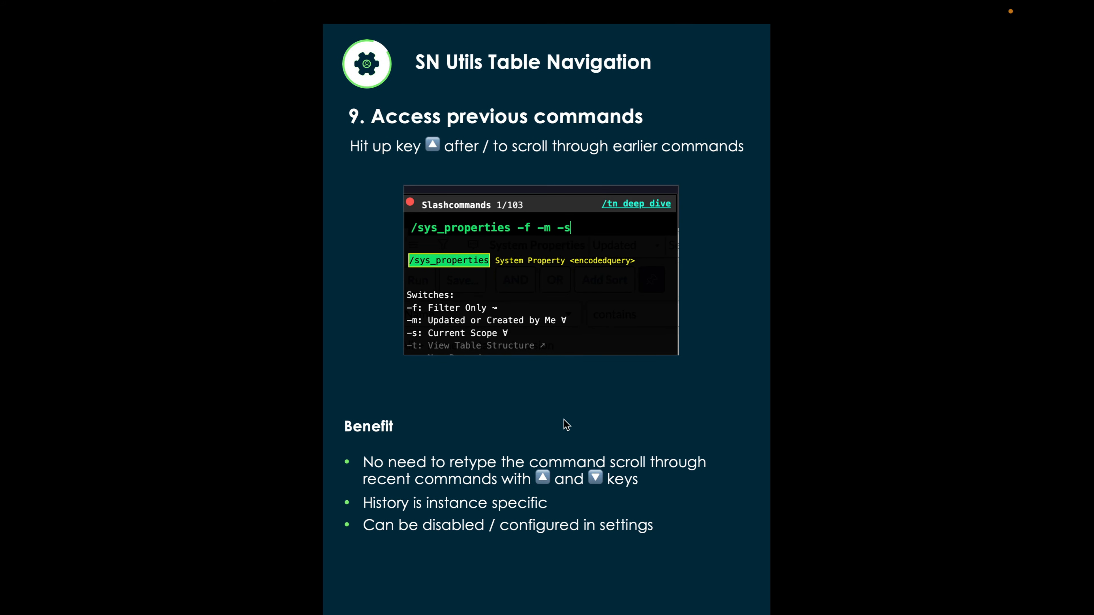
{"action": "key", "text": "Right"}
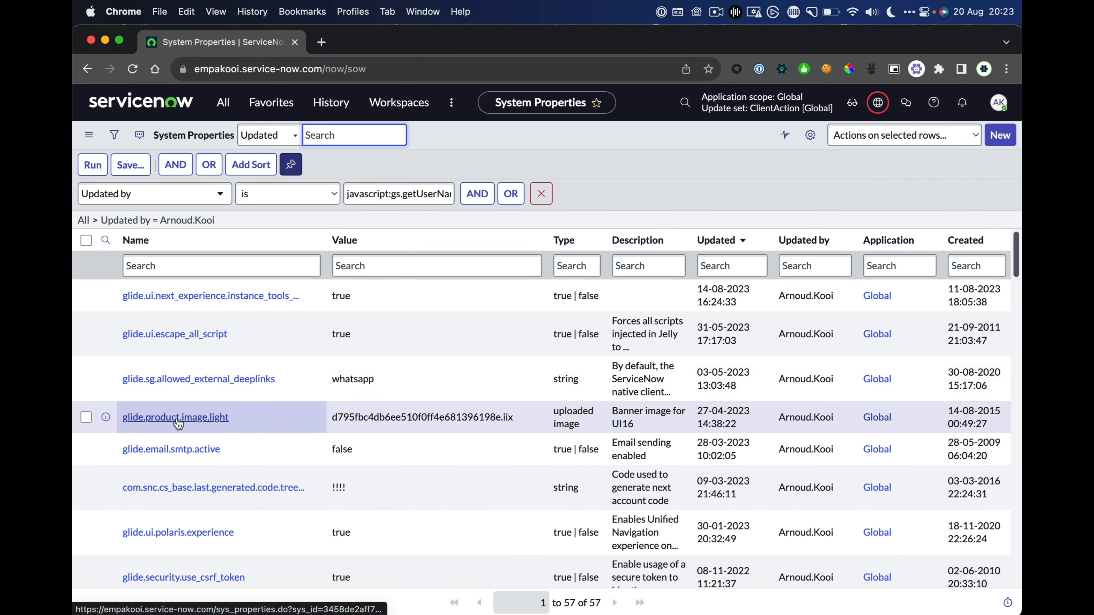
Copy the sys_id of glide.product.image.light, open its record through a slash-command sys_id search, and return to the System Properties list
{"action": "right_click", "coordinate": [178, 422]}
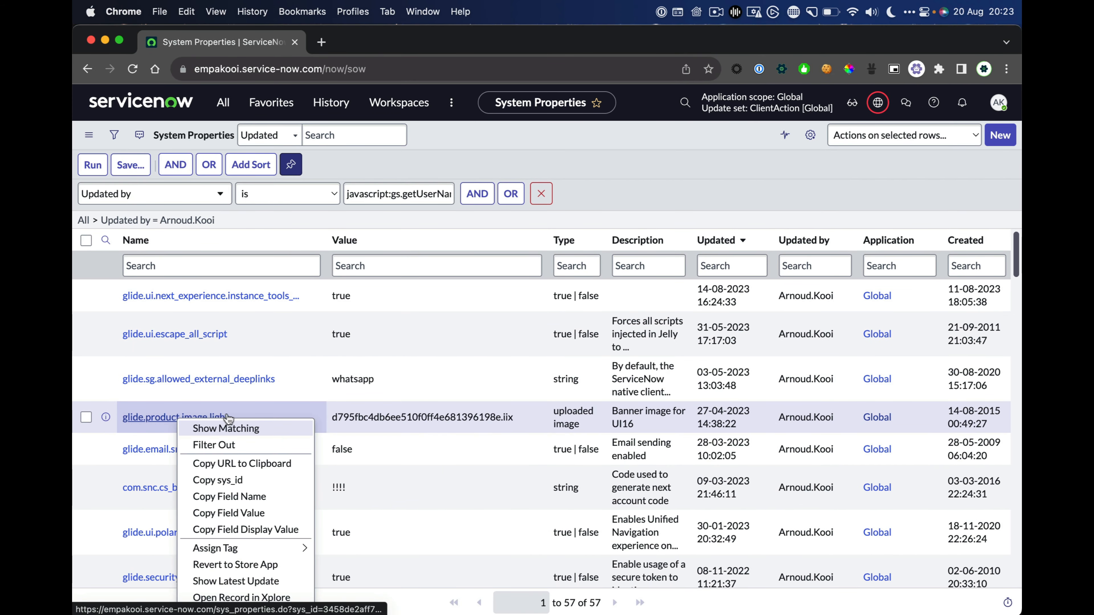
{"action": "left_click", "coordinate": [231, 482]}
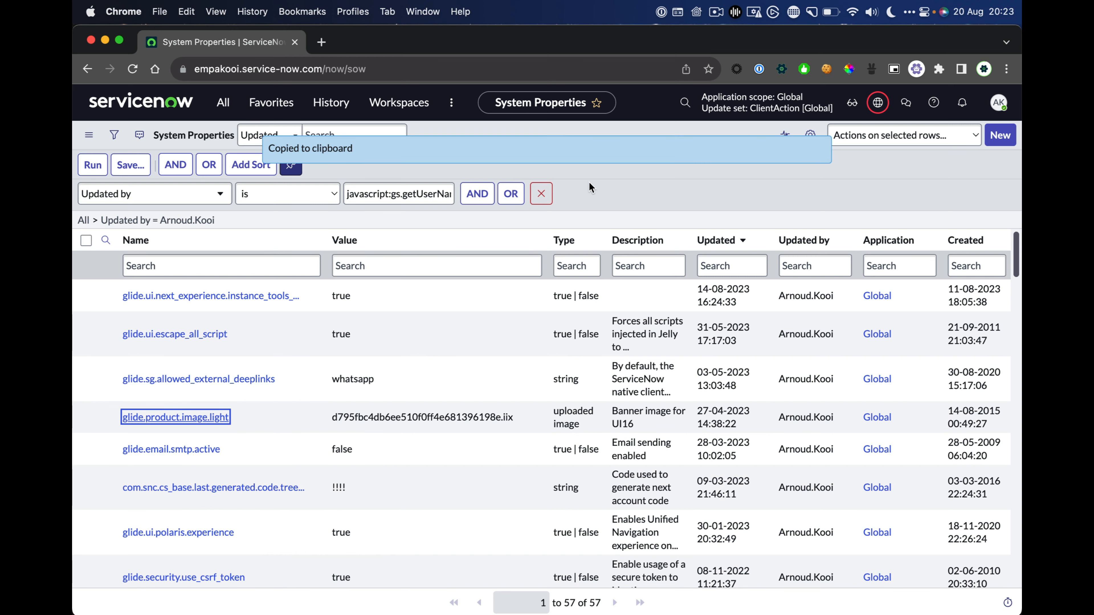
{"action": "key", "text": "slash"}
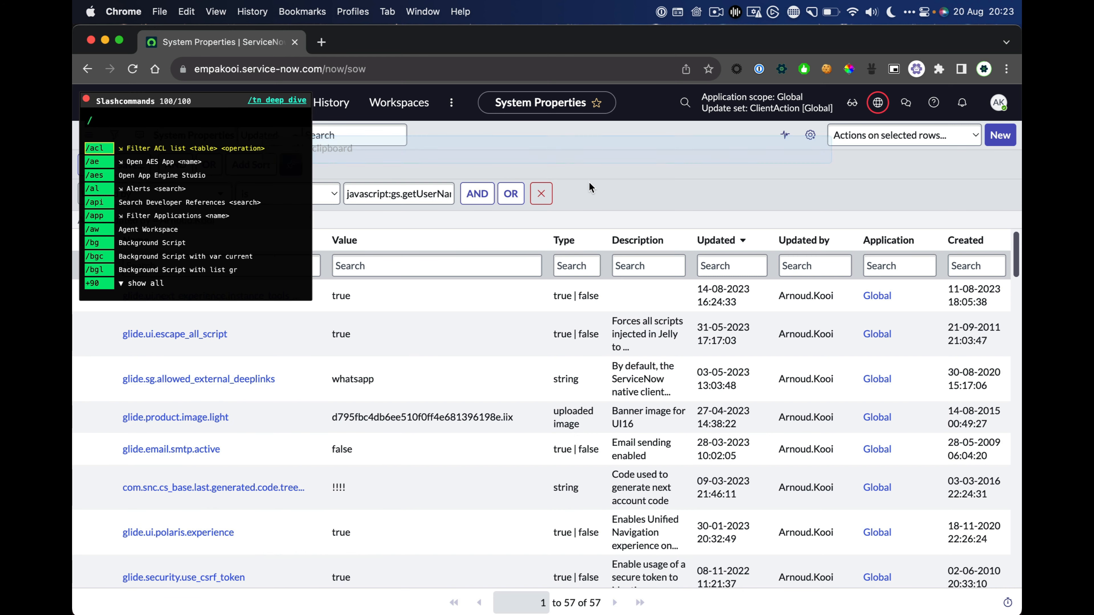
{"action": "key", "text": "super+v"}
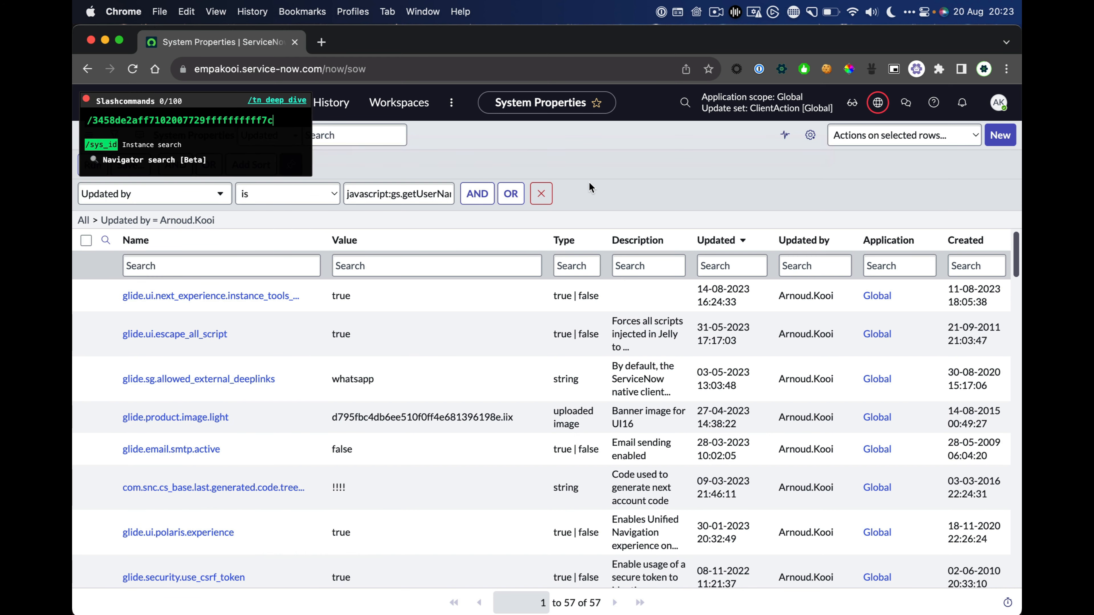
{"action": "key", "text": "Return"}
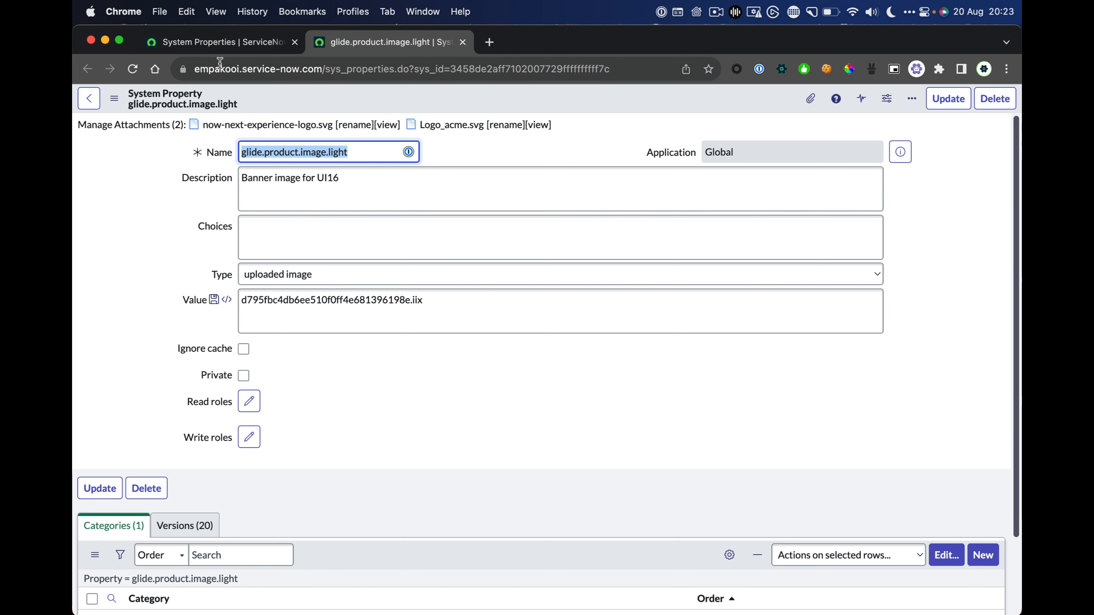
{"action": "left_click", "coordinate": [225, 48]}
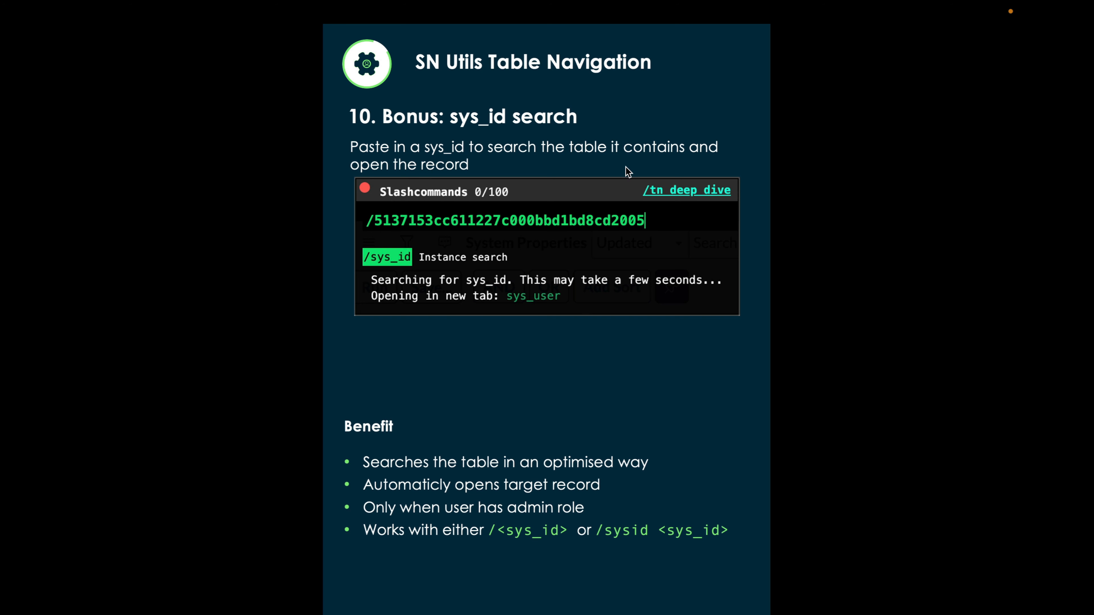
Advance the PowerPoint slideshow to the closing More! slide
{"action": "key", "text": "Right"}
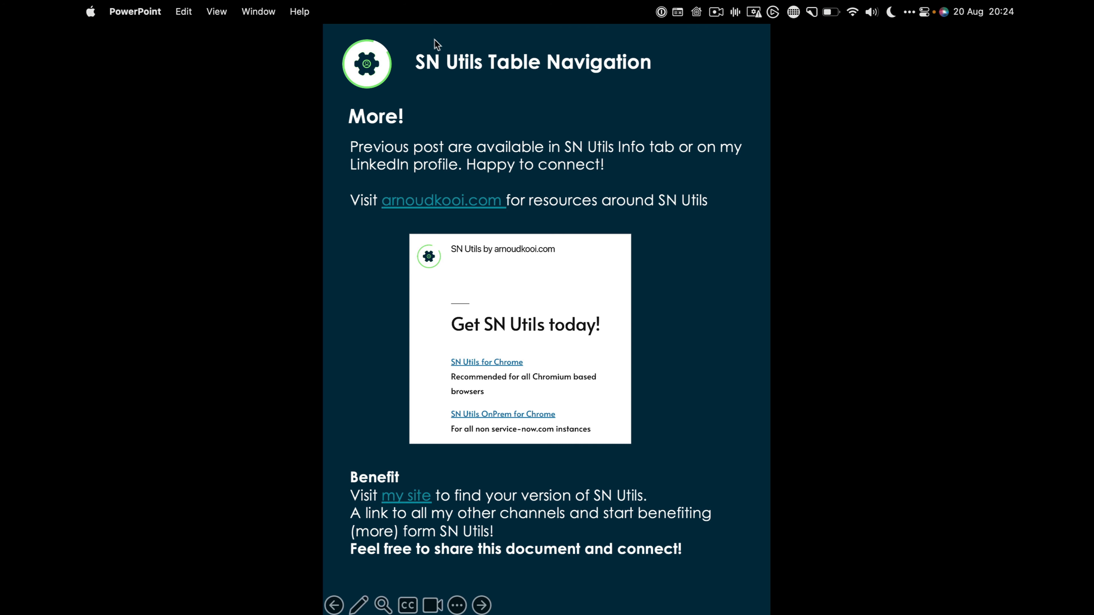
{"action": "left_click", "coordinate": [716, 12]}
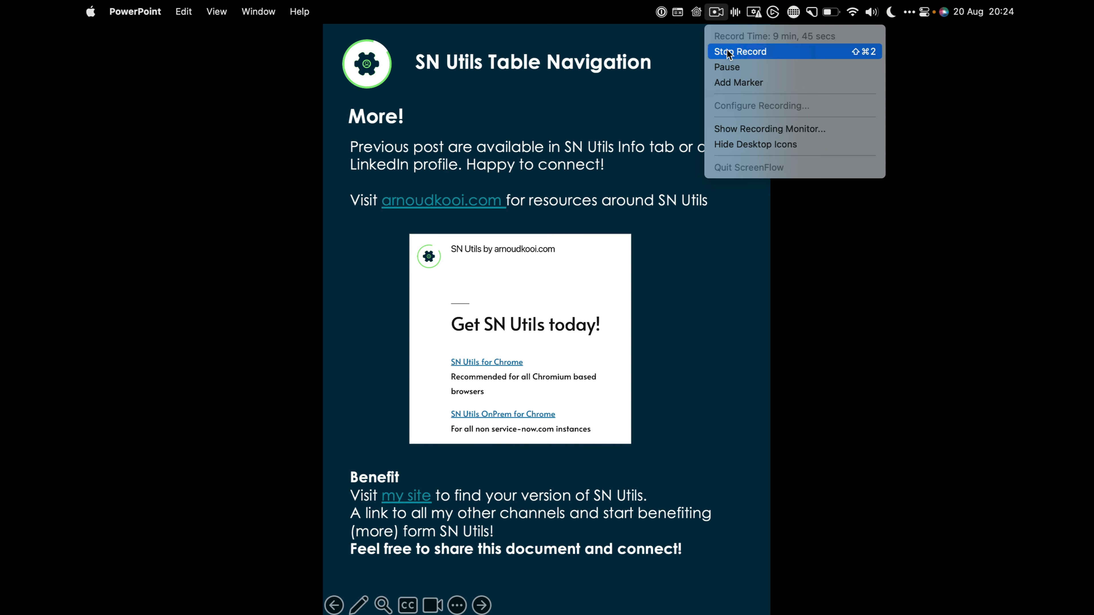